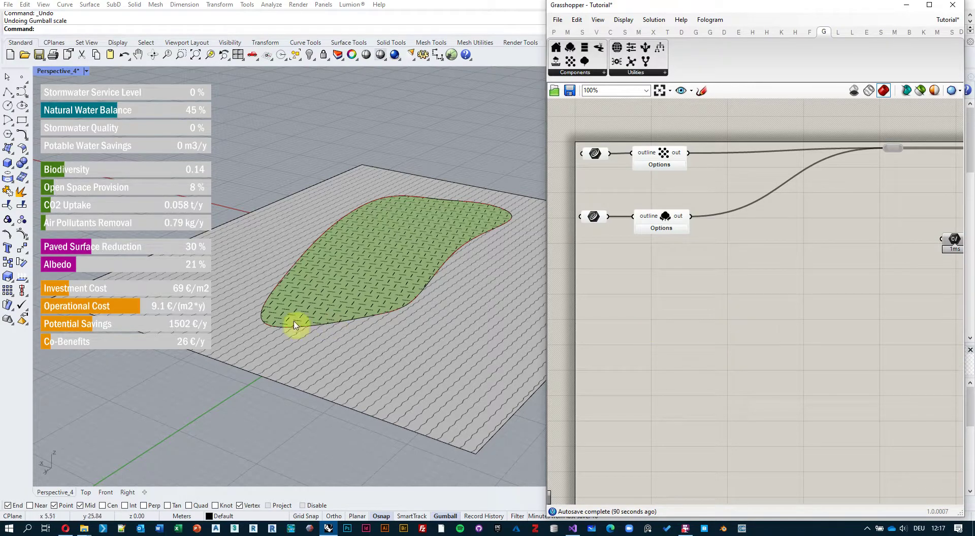
Step: Examine the option settings of the surface-material component and the green area component
scroll(400, 303, "up", 2)
scroll(415, 296, "up", 2)
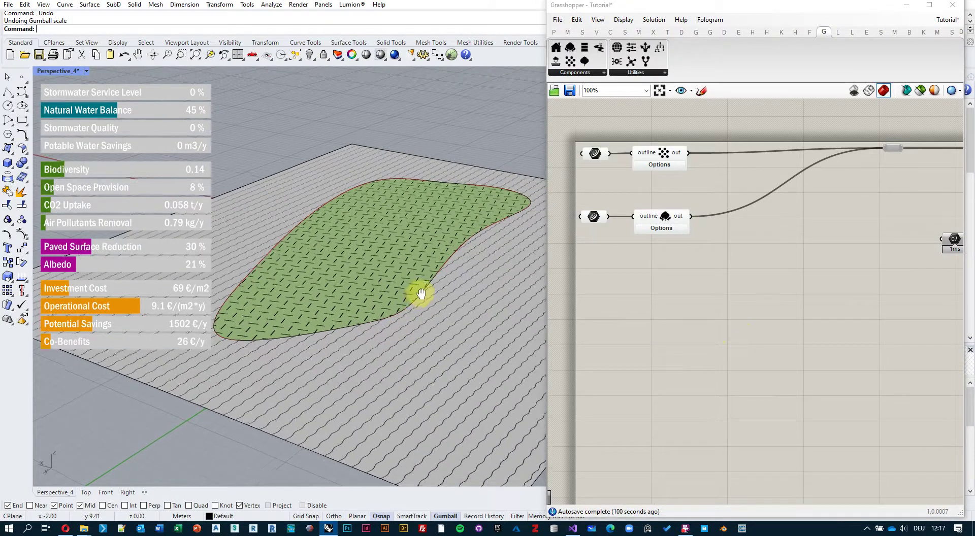
scroll(707, 223, "down", 2)
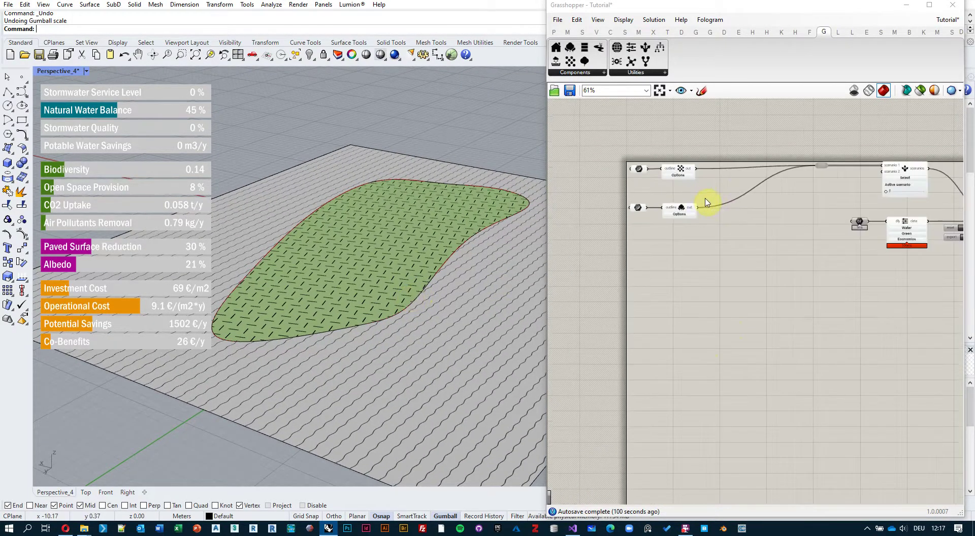
right_click_drag(707, 203, 757, 222)
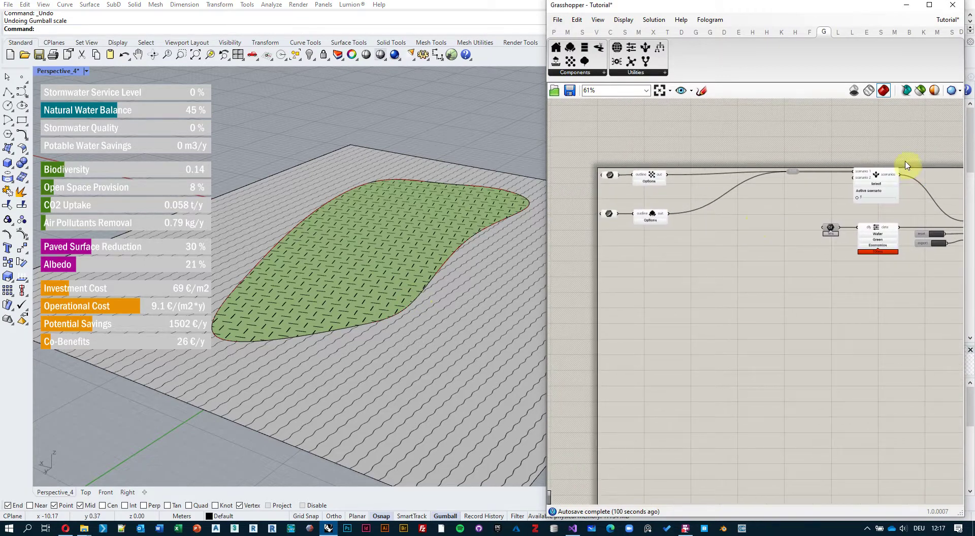
scroll(623, 169, "up", 2)
scroll(588, 165, "up", 1)
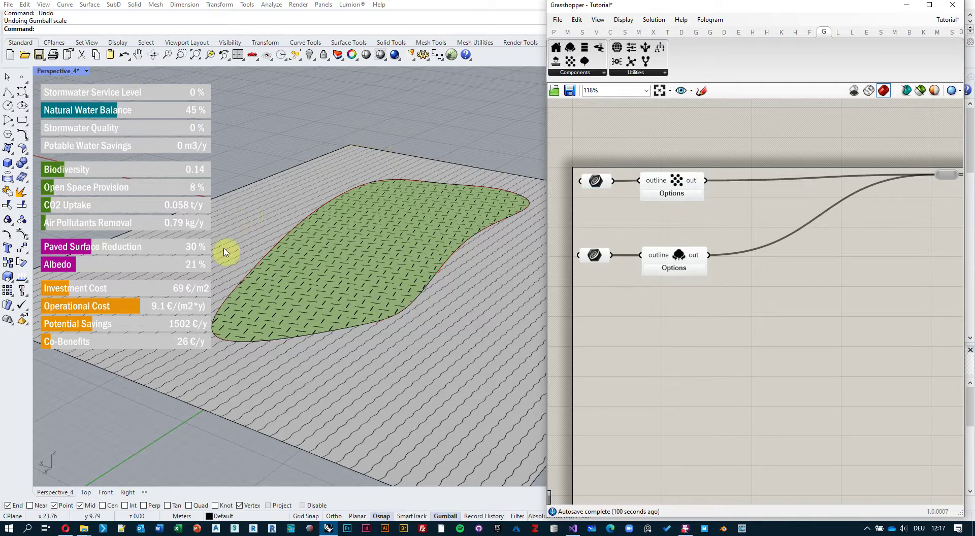
left_click(698, 195)
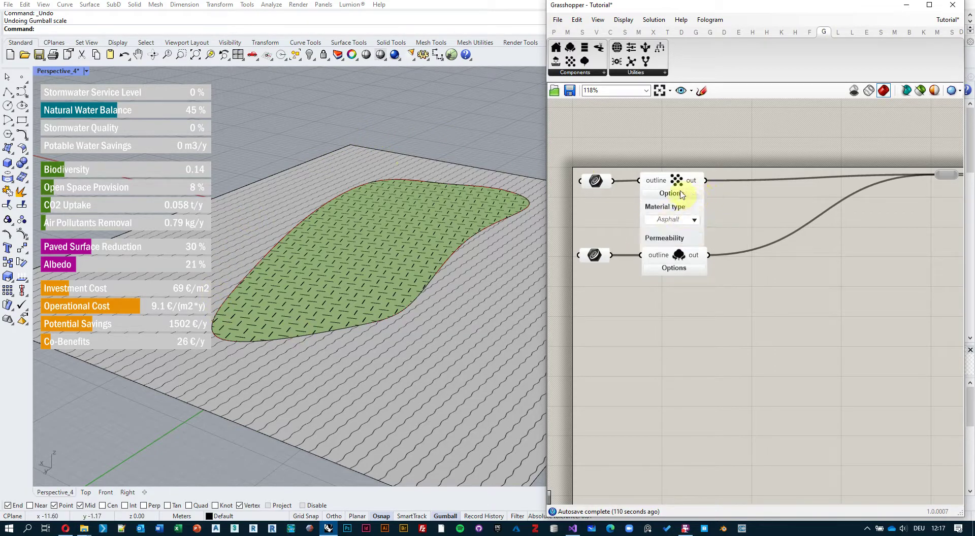
left_click(675, 193)
left_click(674, 268)
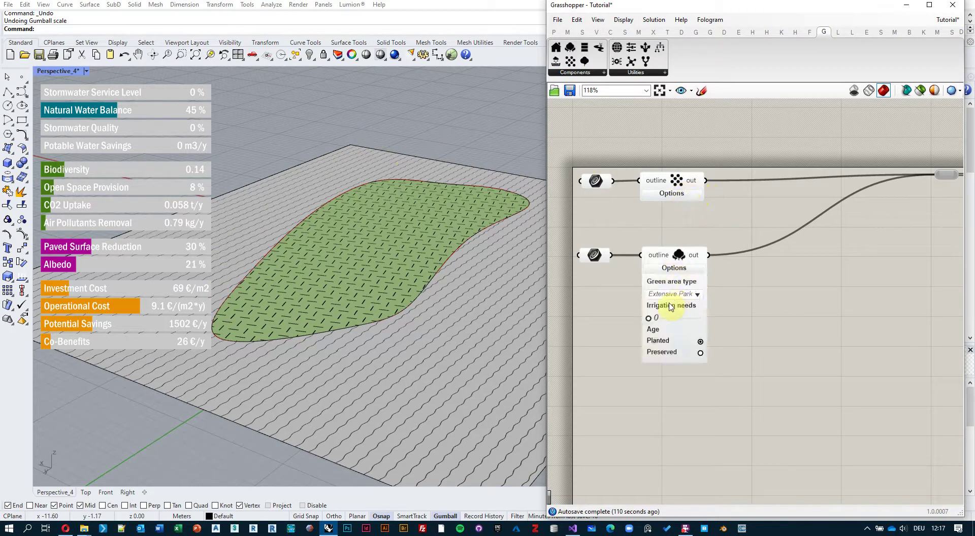
left_click(669, 269)
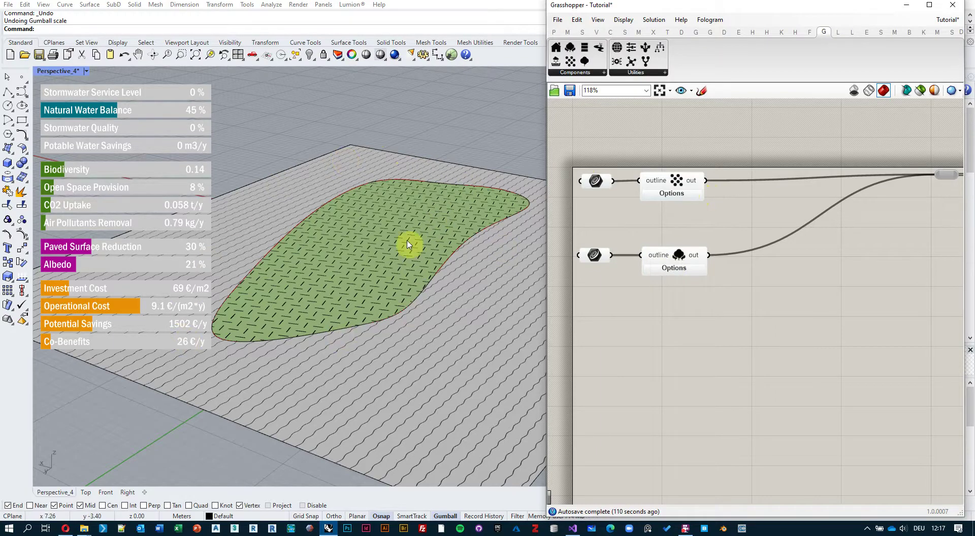
Step: Place five point objects spread across the green area in the Rhino viewport
right_click_drag(408, 244, 446, 235)
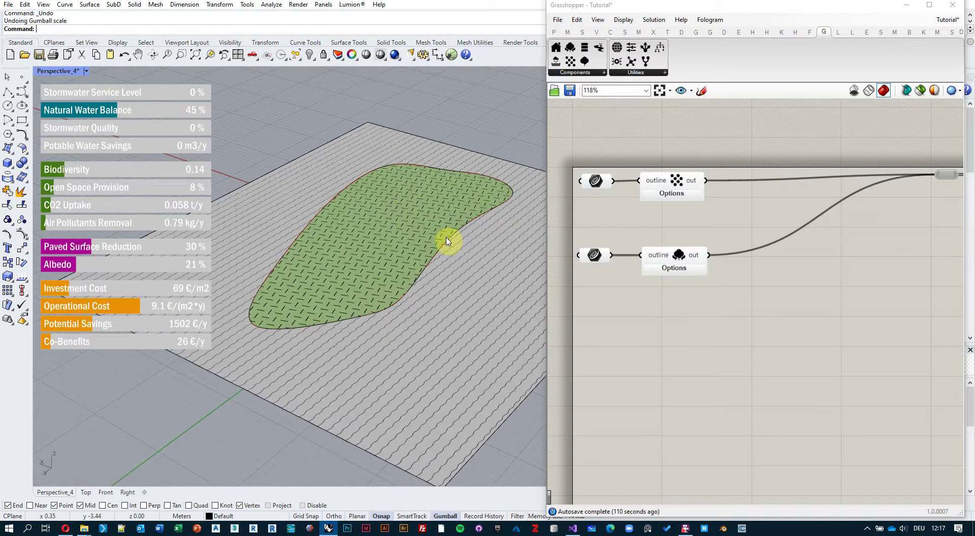
scroll(446, 242, "up", 1)
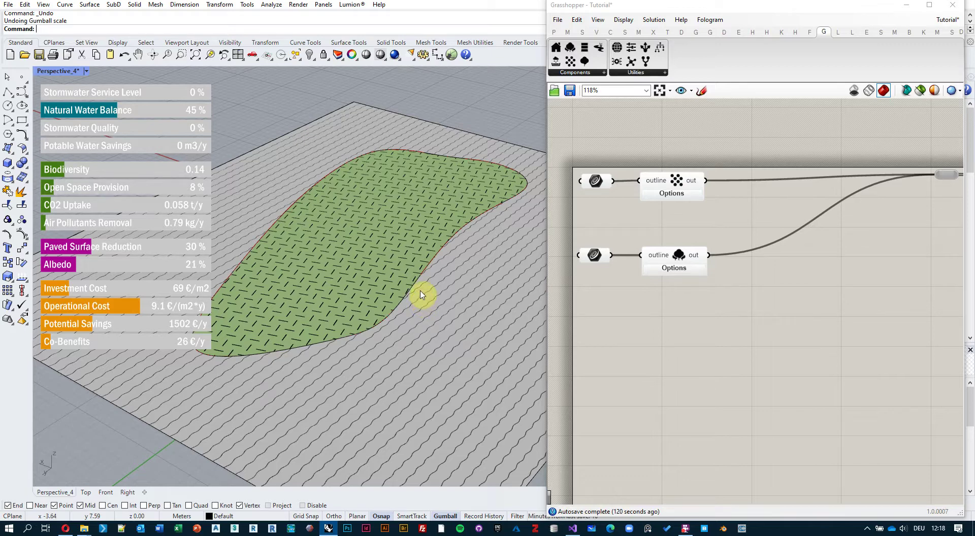
right_click_drag(360, 234, 395, 241, "shift")
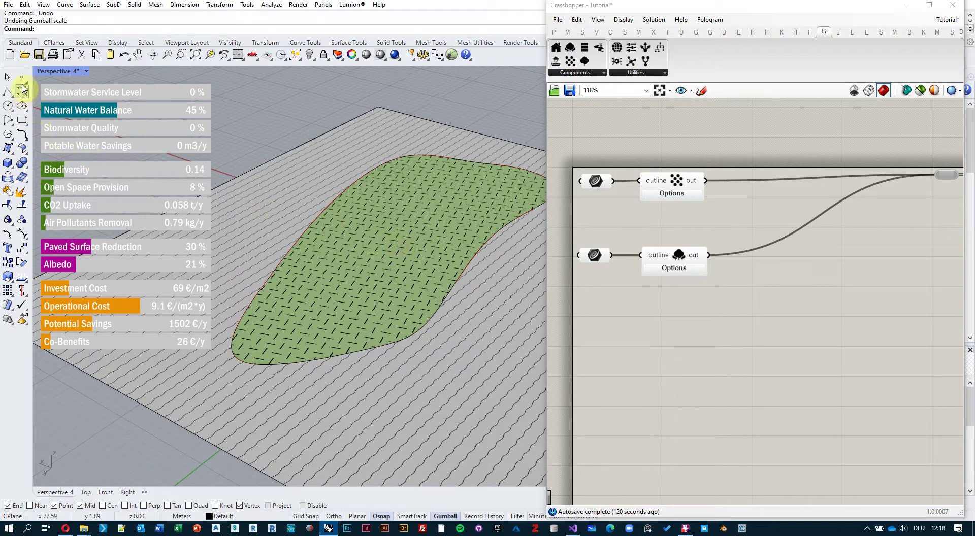
left_click(21, 80)
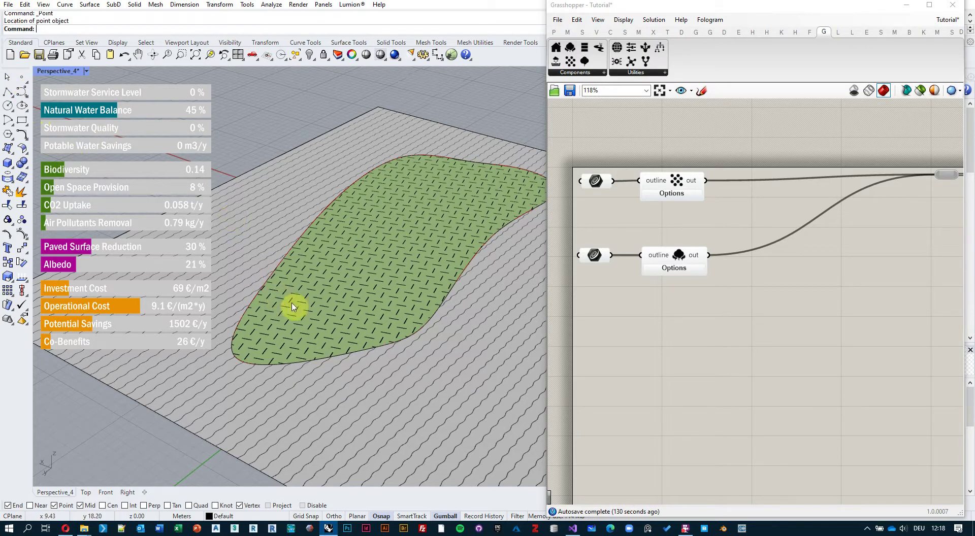
left_click(288, 312)
left_click(336, 257)
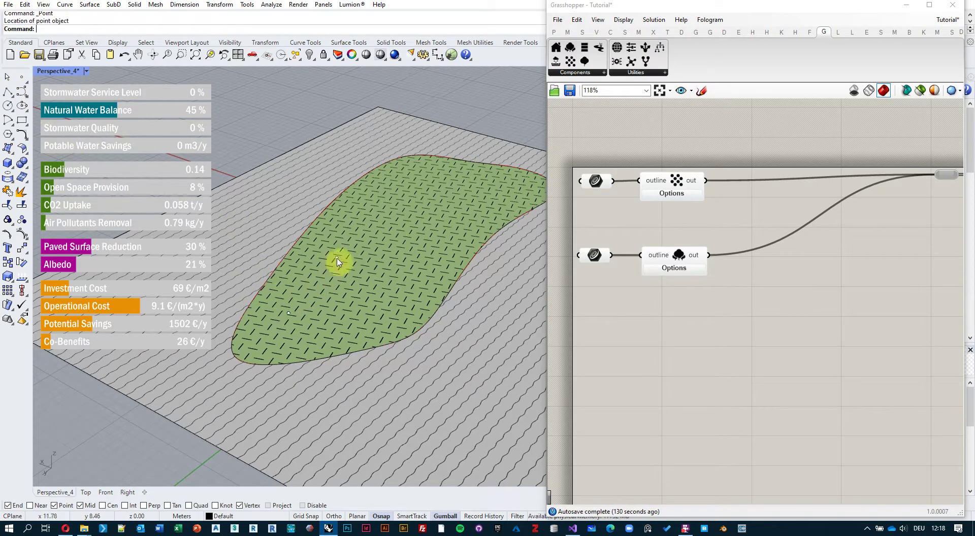
left_click(370, 323)
left_click(402, 210)
left_click(440, 236)
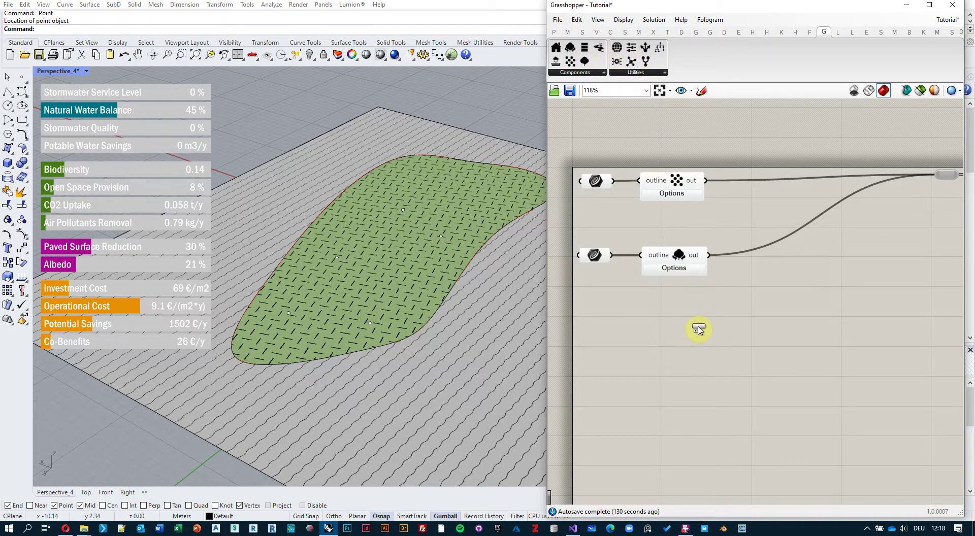
Step: Add a tree component below the green area component and a Point parameter beside its input in Grasshopper
left_click_drag(698, 329, 677, 317)
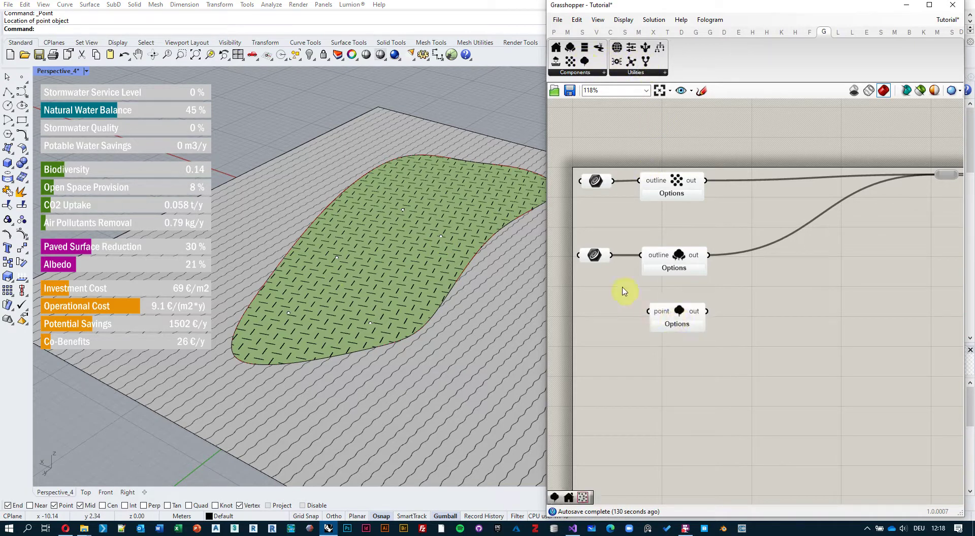
double_click(620, 322)
type("point")
key("Return")
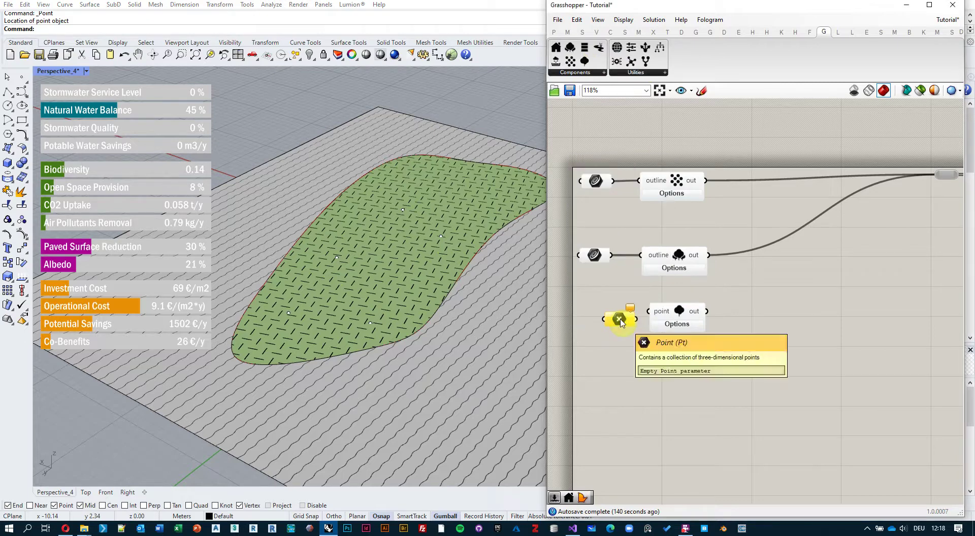
Step: Reference the five viewport points in the Point parameter and wire it through the tree component into the shared scenario relay
right_click(620, 323)
left_click(655, 448)
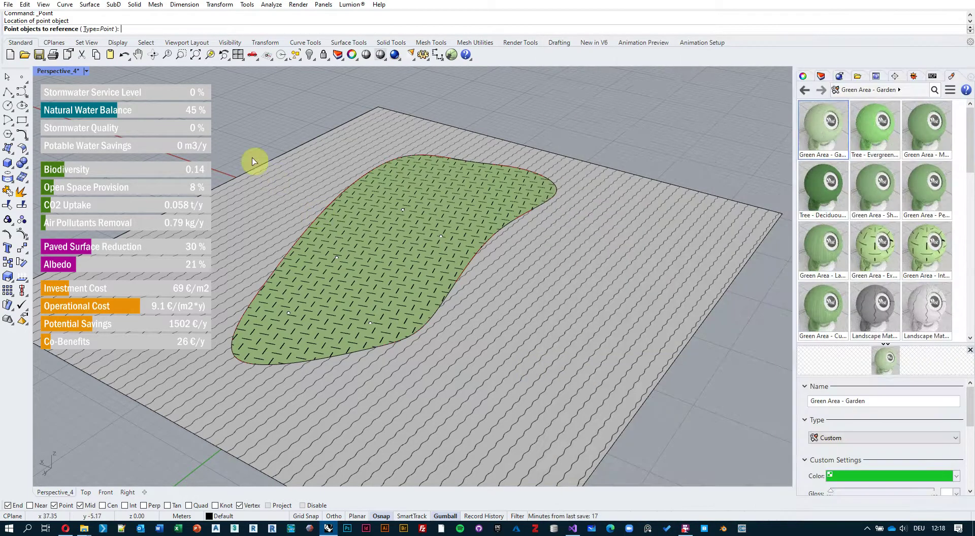
left_click_drag(252, 161, 570, 414)
key("Return")
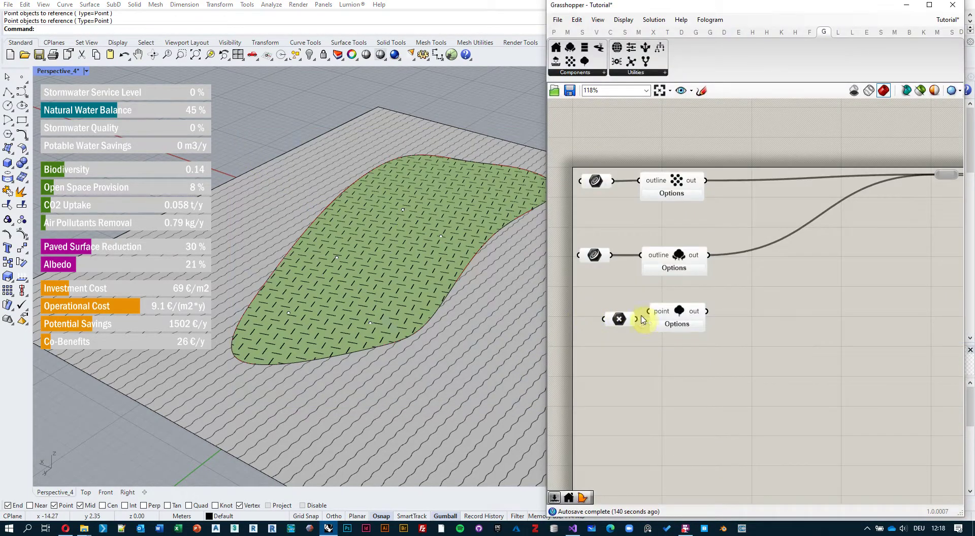
left_click_drag(707, 311, 947, 174)
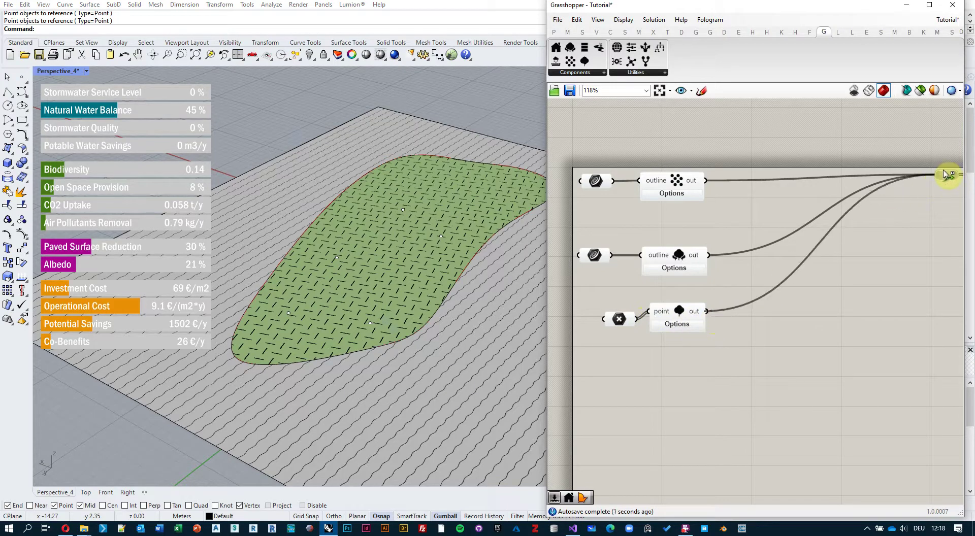
Step: Move the green area's outline curve away from the trees and pull the control point at its near end outward
right_click_drag(401, 295, 446, 283)
left_click(446, 283)
right_click_drag(485, 256, 474, 274)
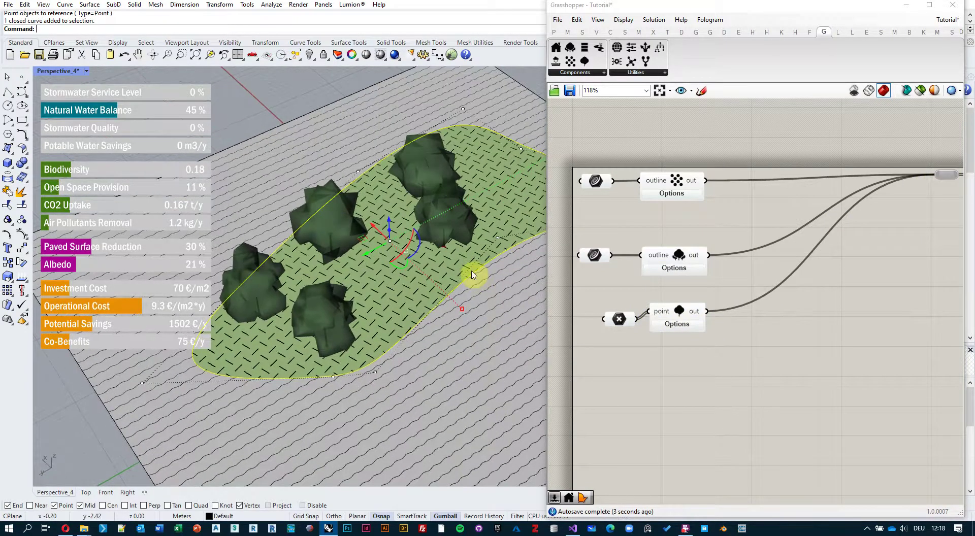
scroll(460, 271, "down", 4)
left_click_drag(370, 253, 409, 297)
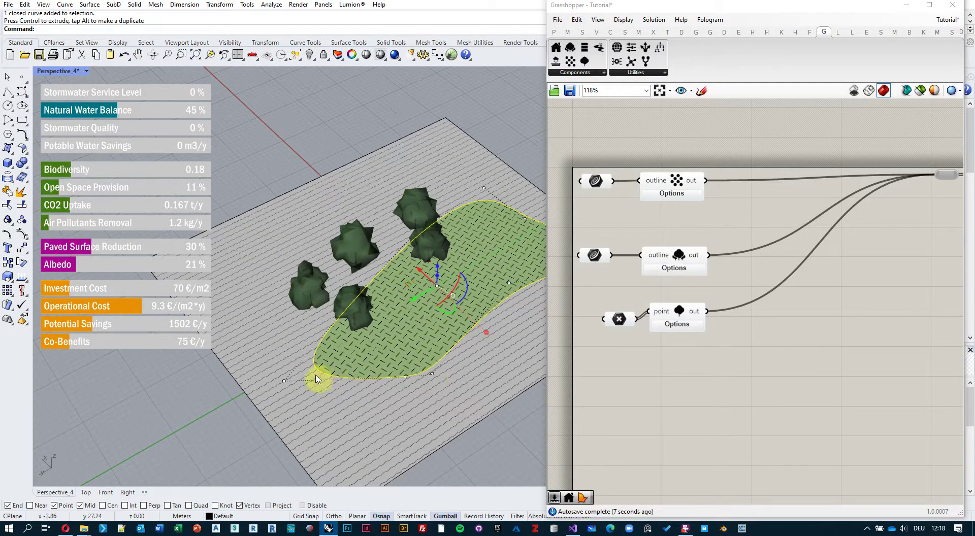
left_click(283, 381)
left_click_drag(300, 379, 217, 365)
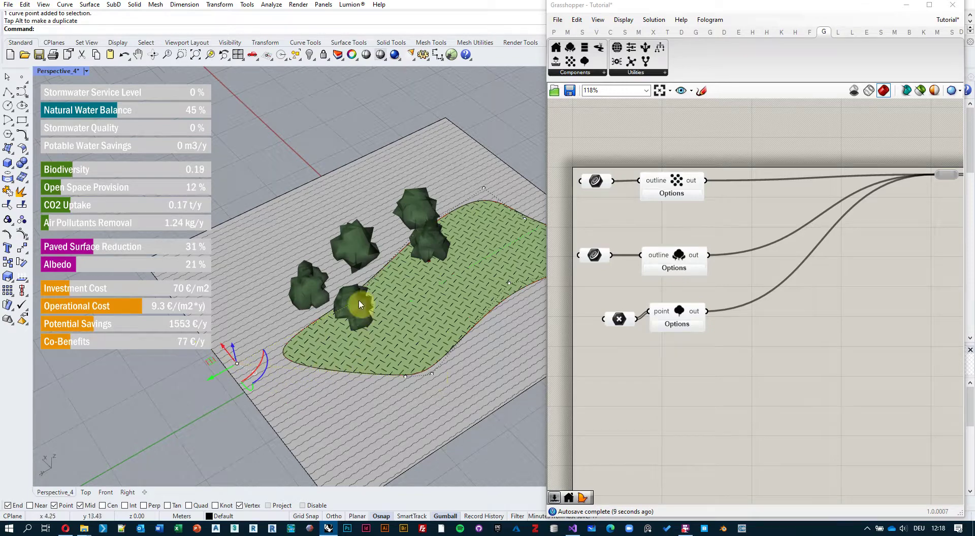
right_click_drag(360, 304, 373, 277)
left_click(319, 152)
Step: Delete the five point objects that locate the trees in the Rhino viewport
right_click_drag(352, 245, 384, 210)
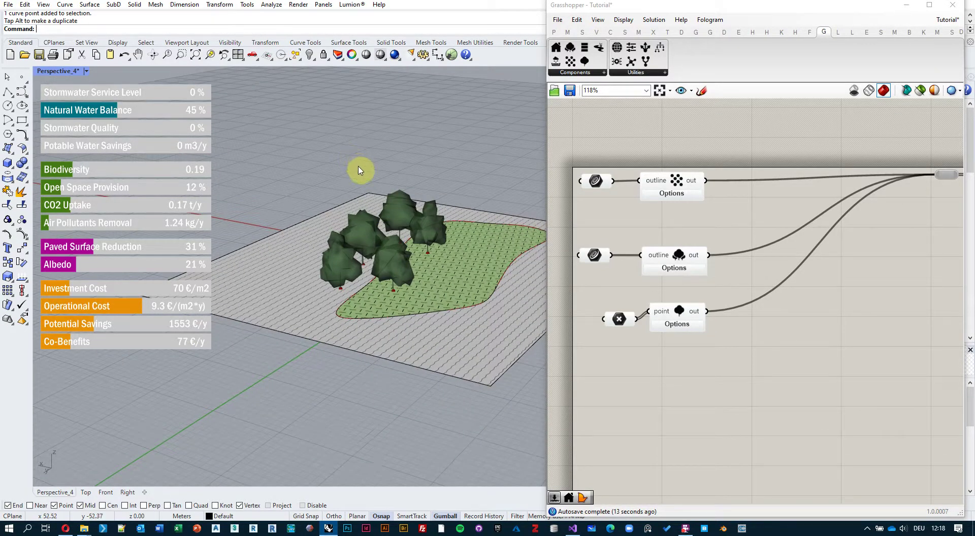
right_click_drag(420, 264, 404, 290)
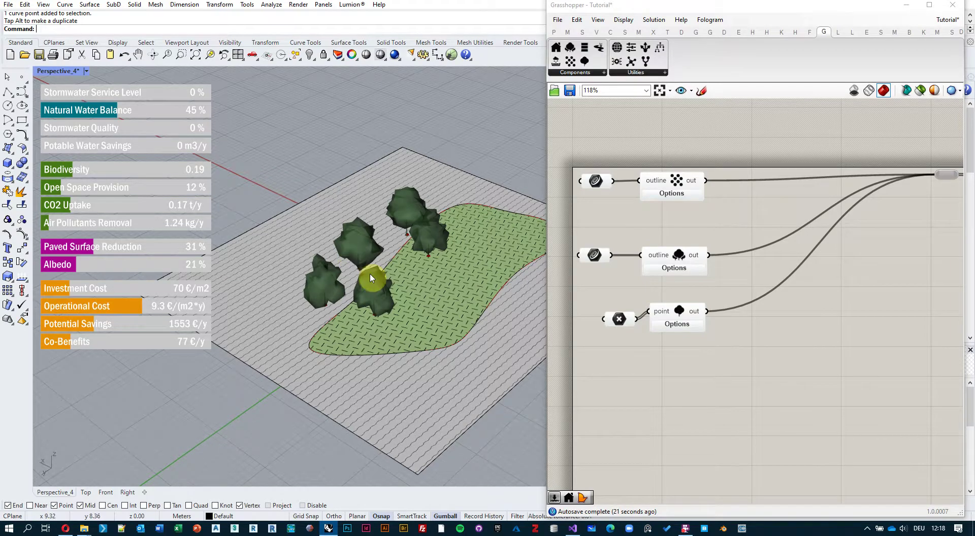
right_click_drag(370, 274, 374, 257)
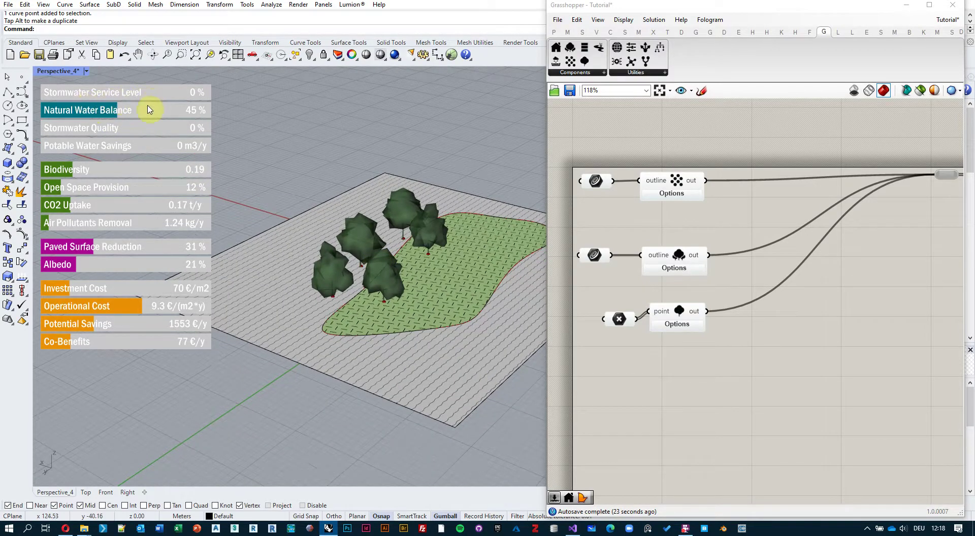
right_click_drag(404, 274, 400, 276)
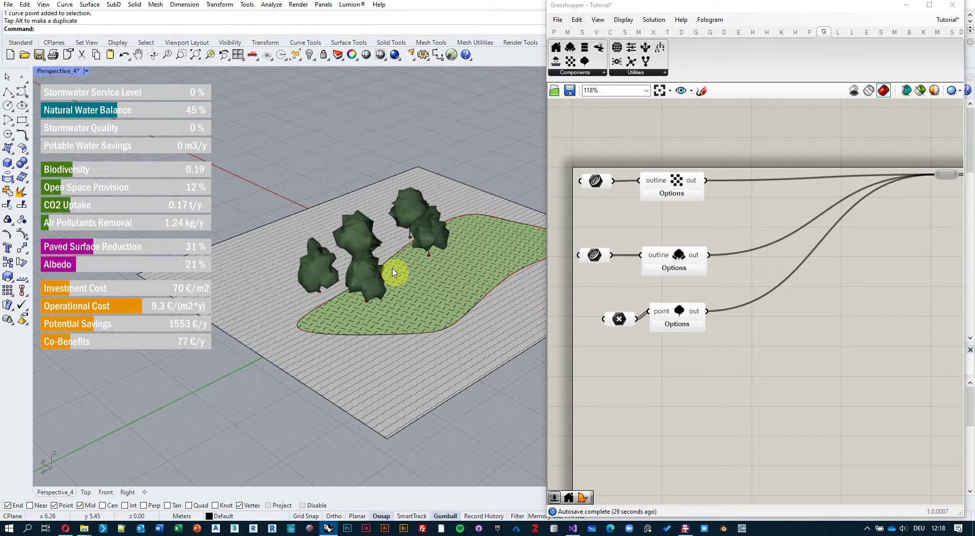
left_click_drag(258, 151, 457, 321)
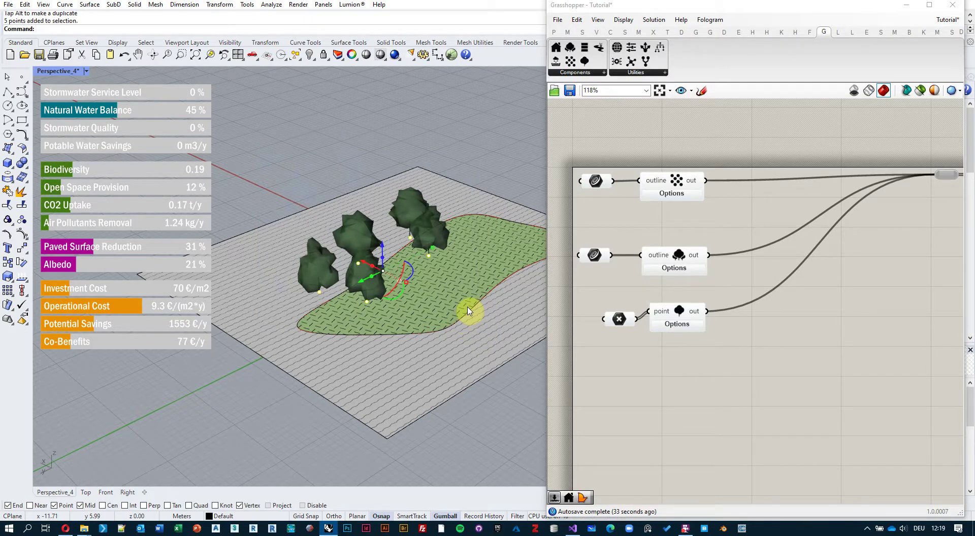
key("Delete")
Step: Delete the Point parameter feeding the tree component in Grasshopper
right_click_drag(452, 266, 482, 290)
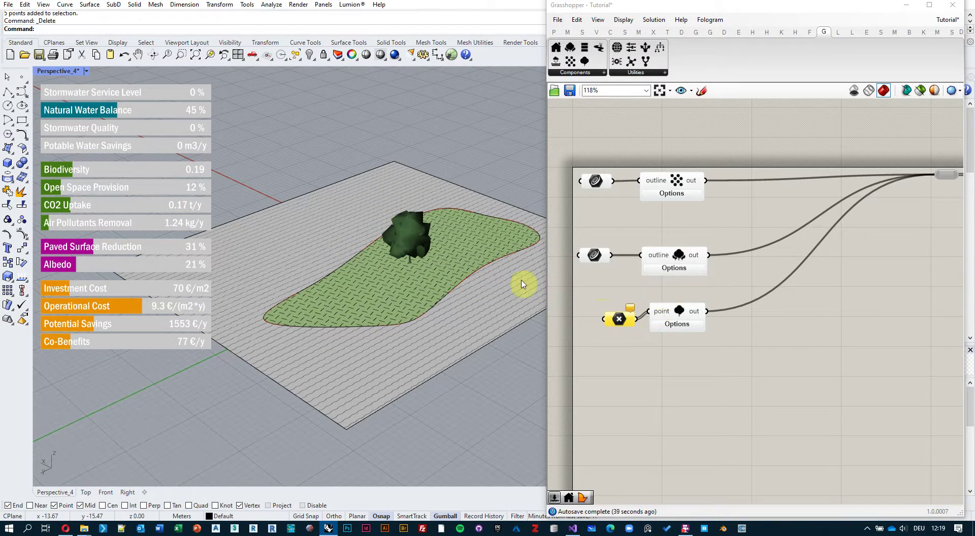
right_click_drag(523, 285, 463, 290)
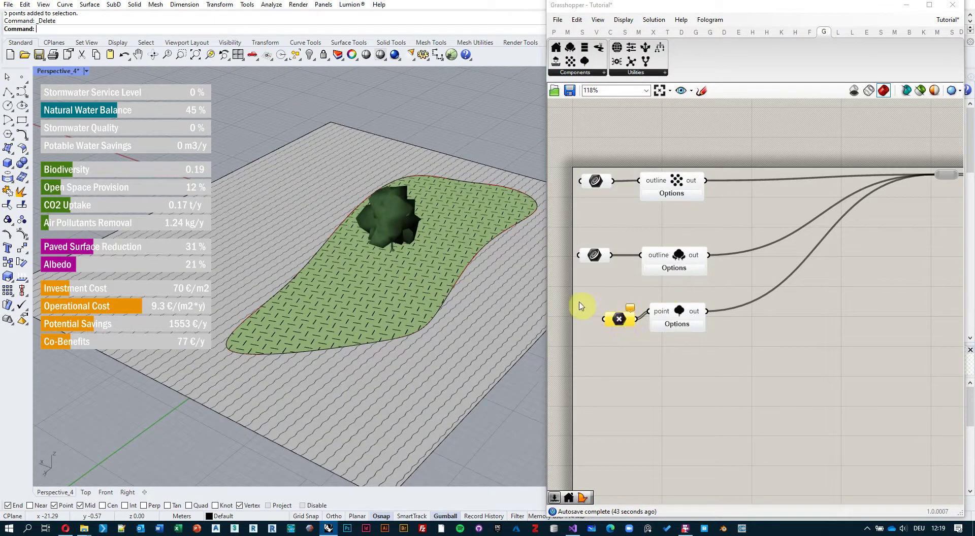
left_click_drag(626, 324, 606, 309)
key("Delete")
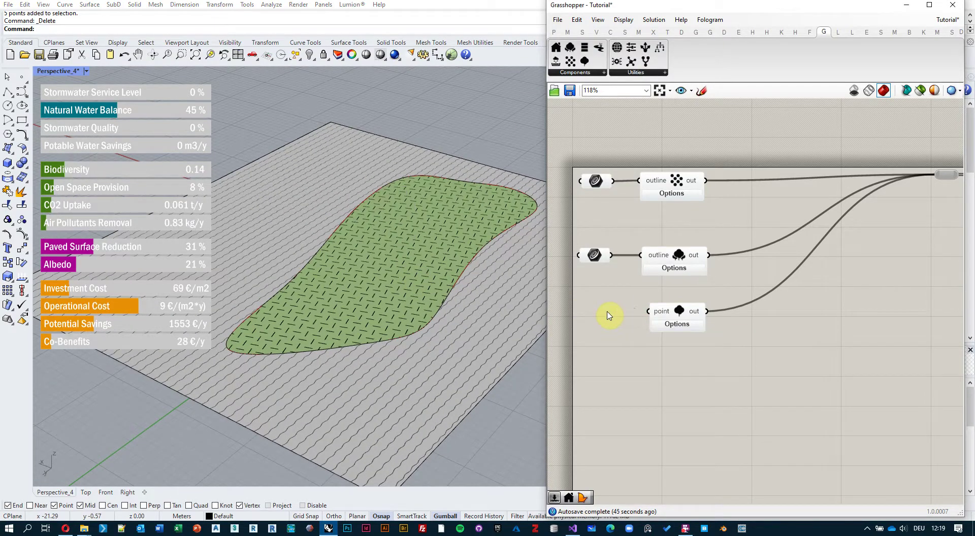
Step: Add a Populate 2D component below the tree component on the canvas
right_click_drag(692, 311, 735, 303)
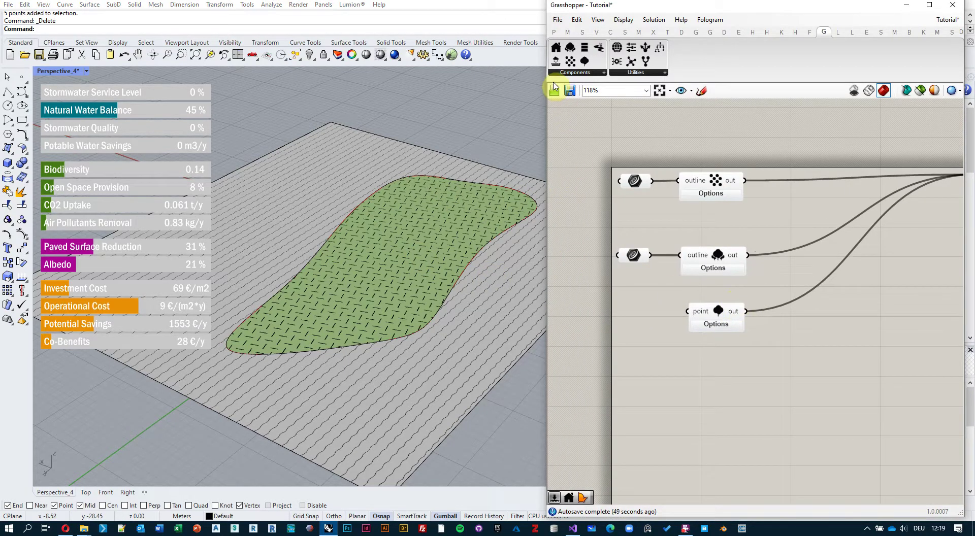
double_click(625, 369)
type("pop")
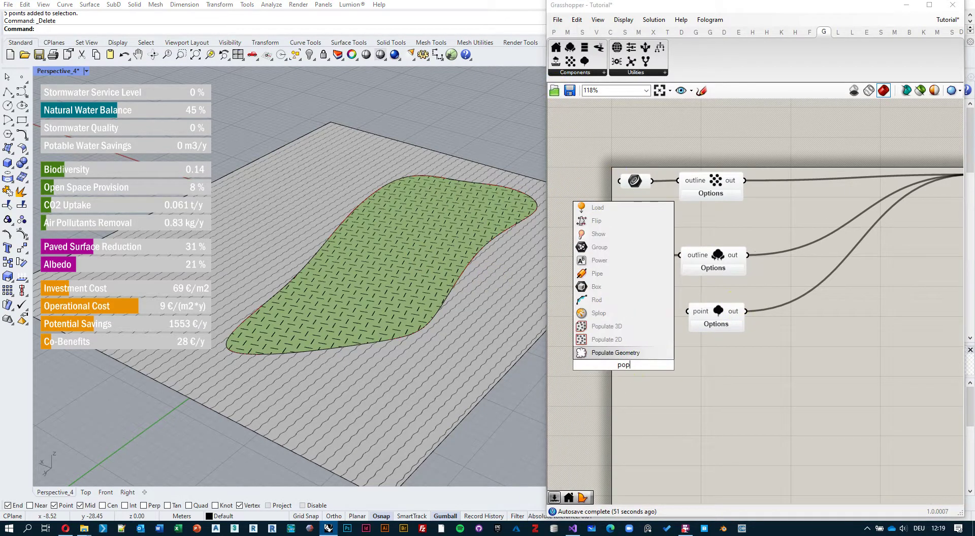
left_click(607, 339)
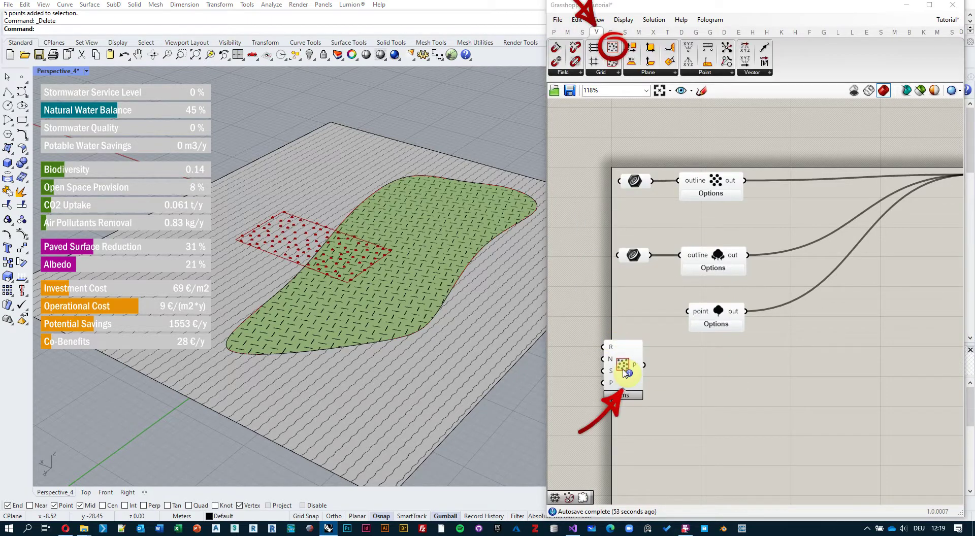
mouse_move(598, 34)
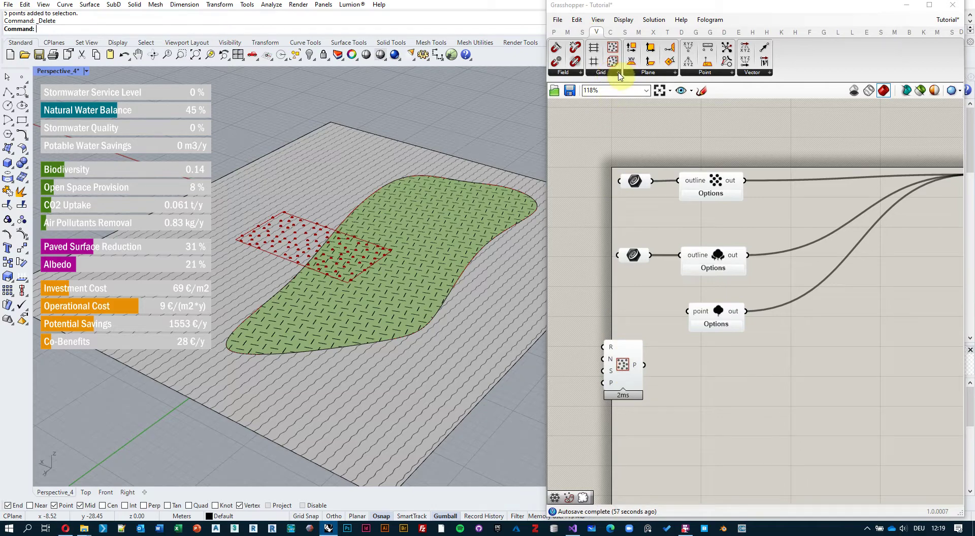
left_click(619, 73)
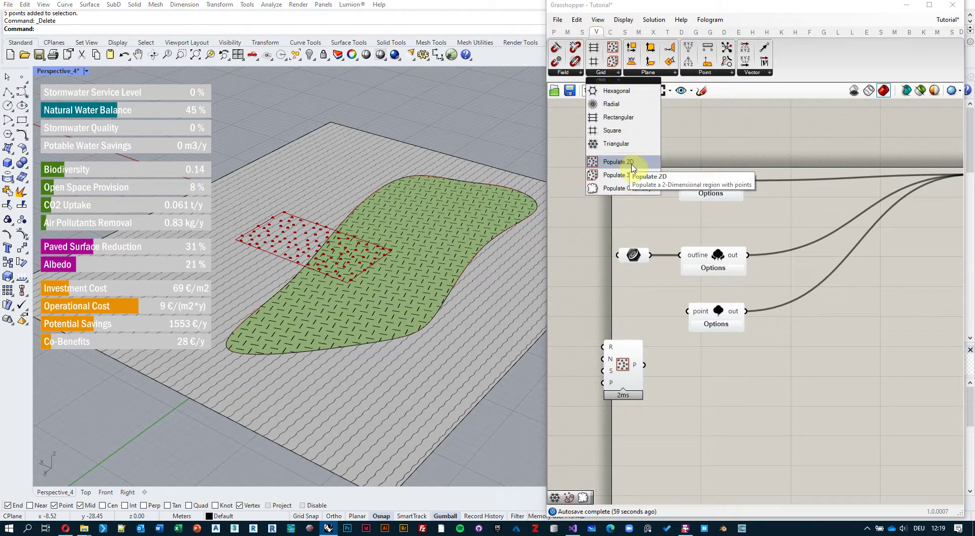
right_click_drag(644, 322, 680, 289)
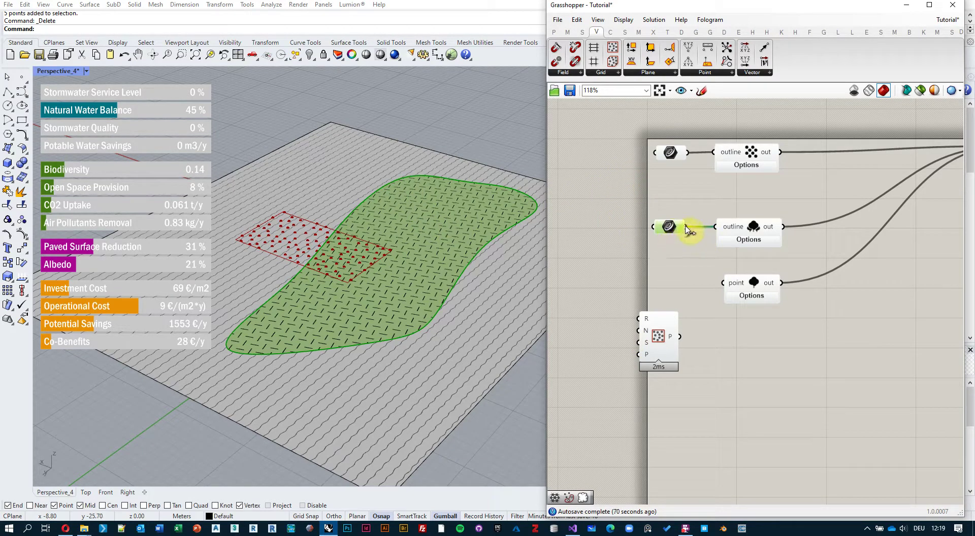
Step: Connect the green area's outline curve to Populate 2D's region input and shift the tree component away from Populate 2D
left_click_drag(686, 226, 639, 319)
right_click_drag(333, 219, 402, 278)
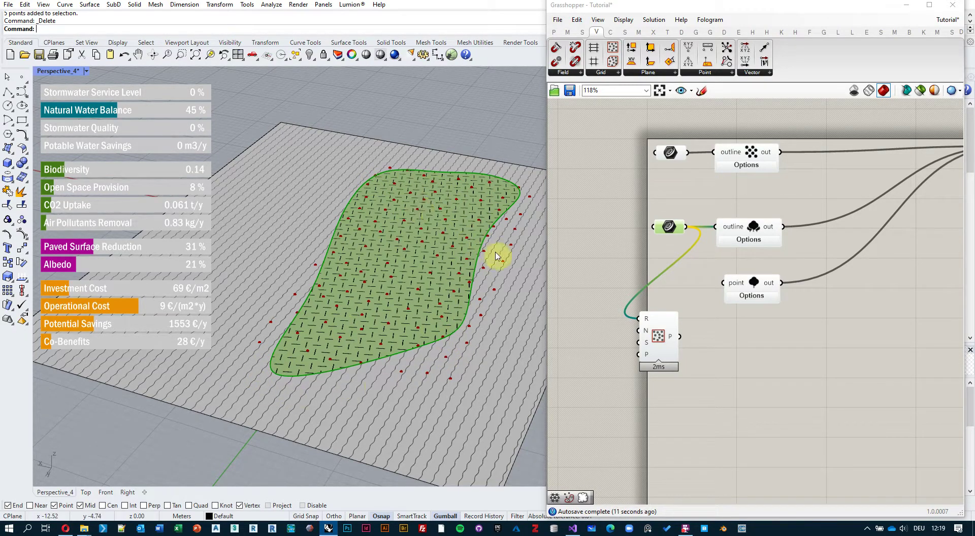
right_click_drag(730, 283, 718, 272)
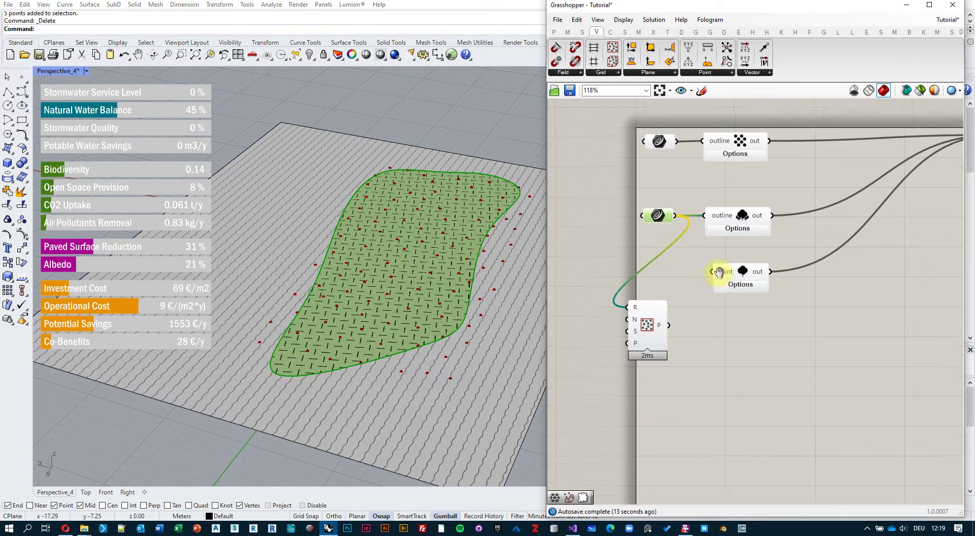
left_click_drag(719, 272, 732, 270)
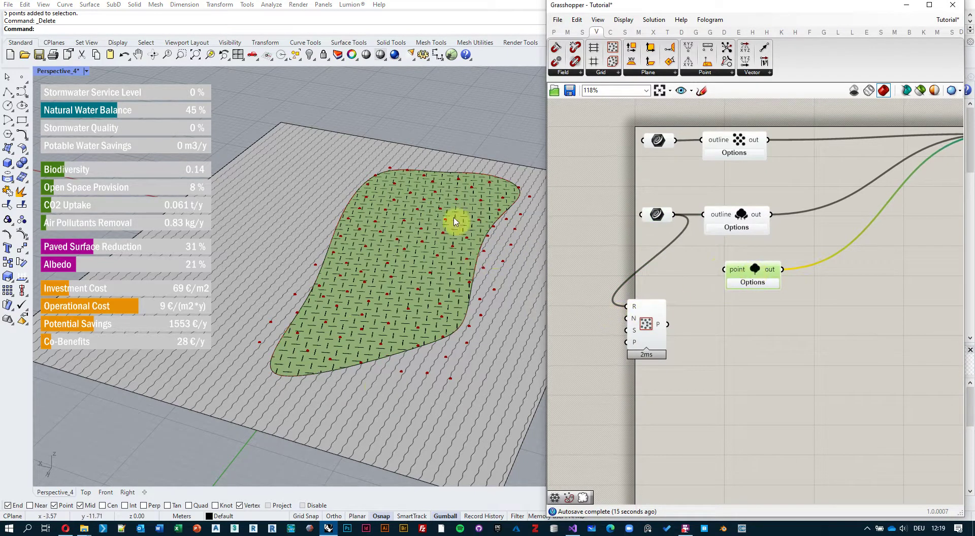
Step: Add a number slider with the value 100 beside the Populate 2D component
right_click_drag(683, 306, 672, 294)
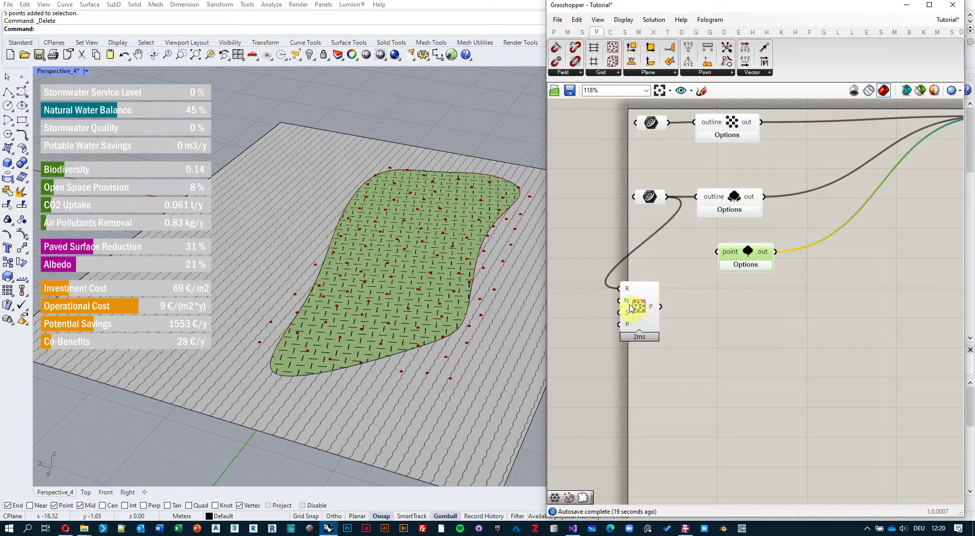
mouse_move(627, 305)
right_click_drag(587, 304, 616, 307)
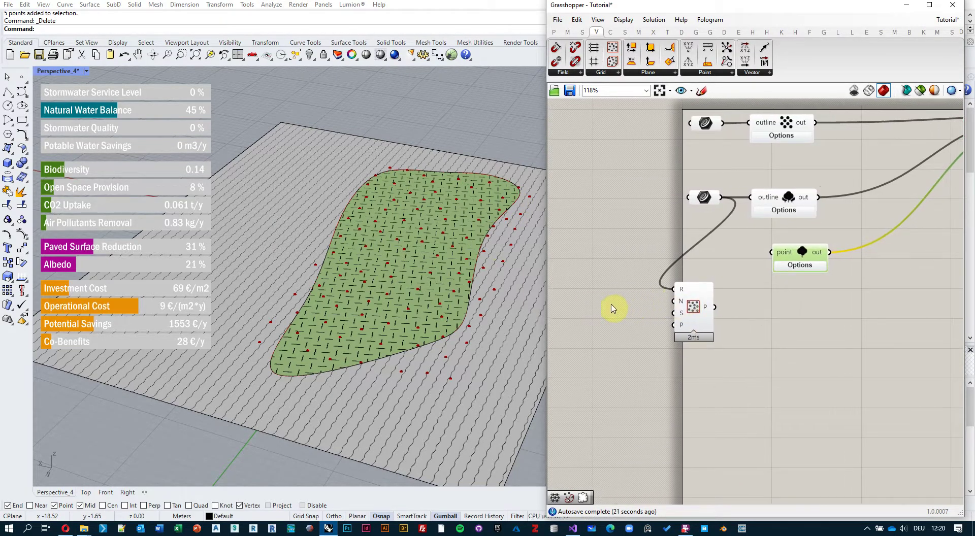
double_click(611, 305)
type("100")
key("Return")
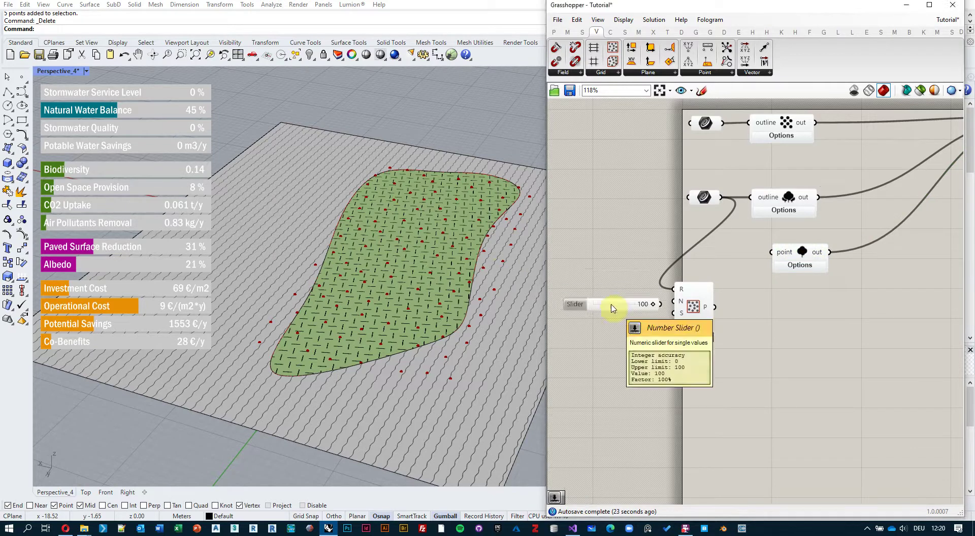
Step: Replace the 100 slider with a number slider set to 150 that feeds Populate 2D's count input
double_click(579, 285)
type("150")
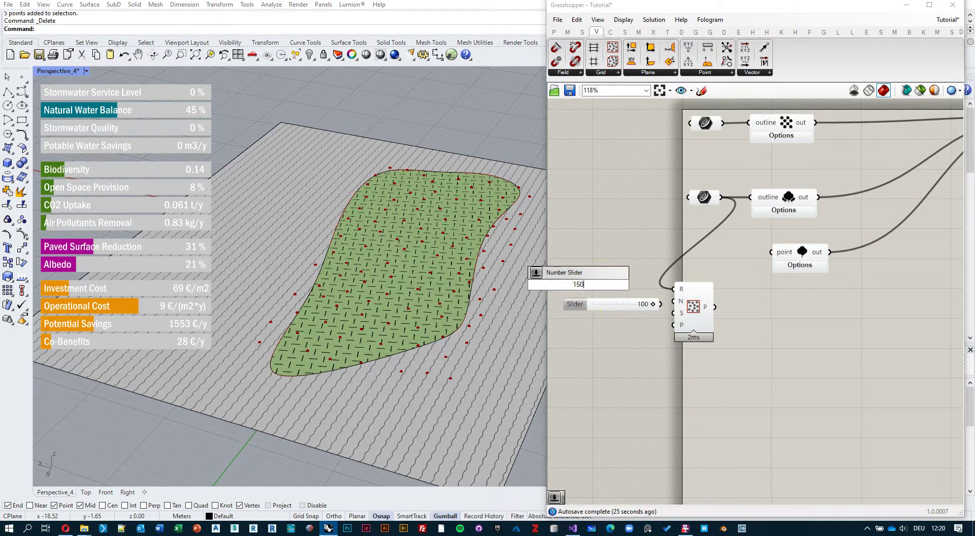
key("Return")
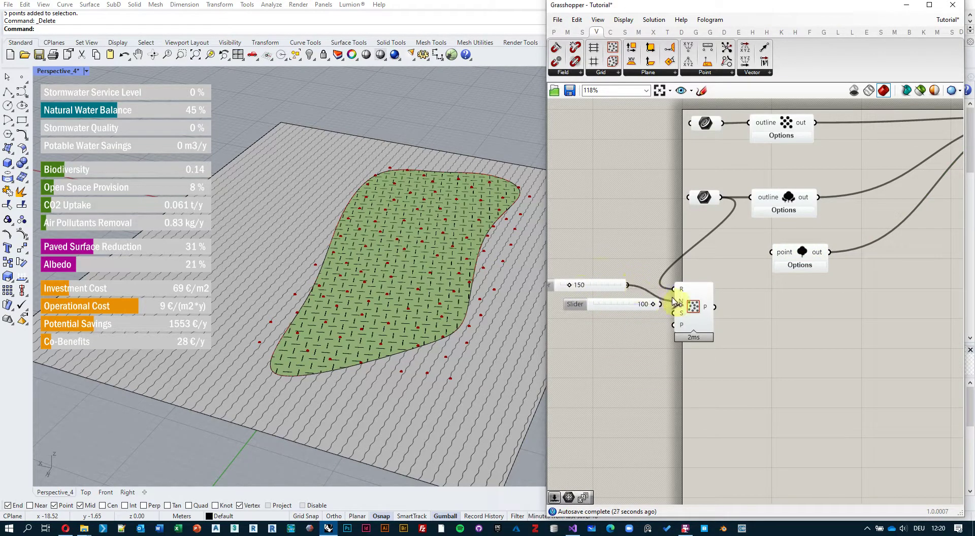
left_click(580, 310)
right_click_drag(582, 313, 661, 318)
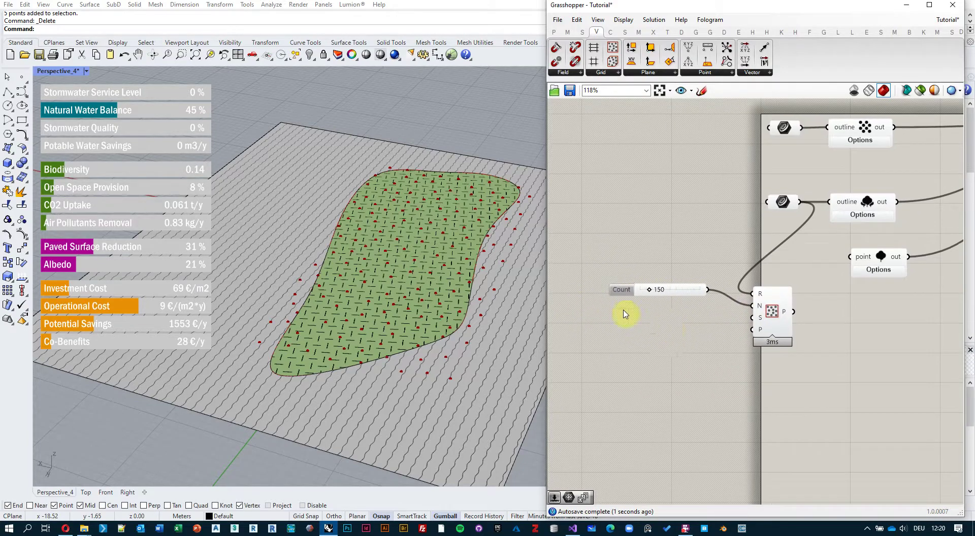
Step: Line up the Count slider with Populate 2D's count input and set the slider to 550
left_click_drag(617, 286, 620, 310)
scroll(359, 365, "up", 2)
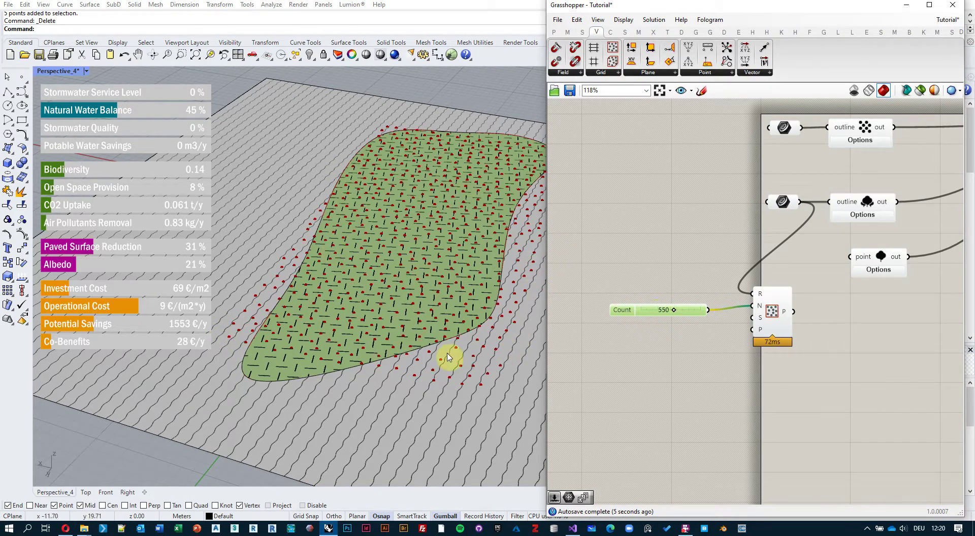
scroll(334, 300, "down", 3)
Step: Pull the control point on the concave side of the green area's outline curve outward in the Rhino viewport
left_click(369, 327)
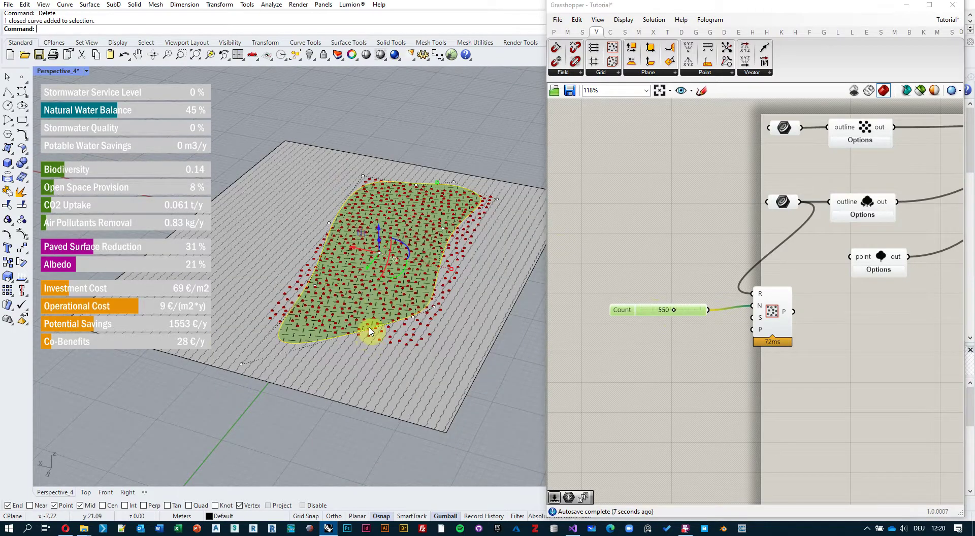
right_click_drag(423, 313, 447, 343)
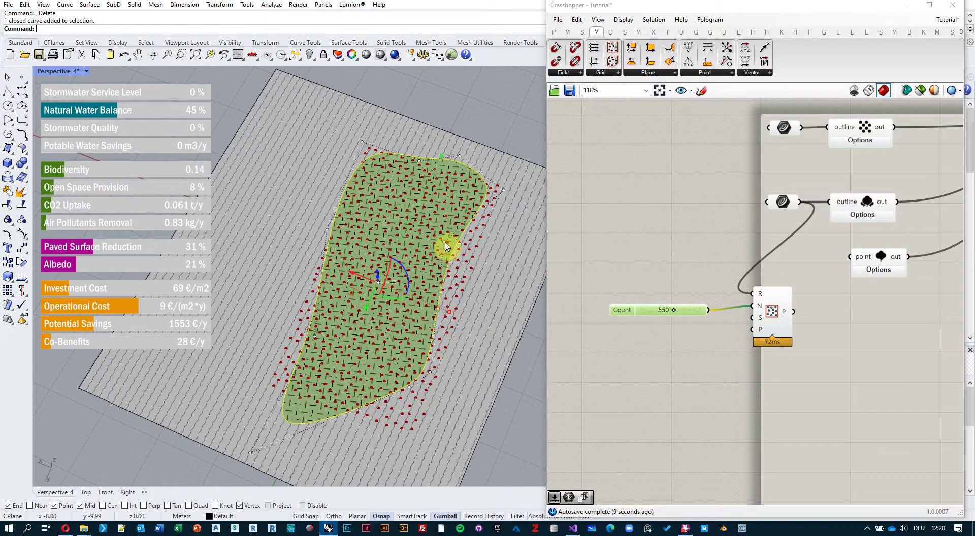
left_click(446, 242)
left_click_drag(453, 243, 510, 251)
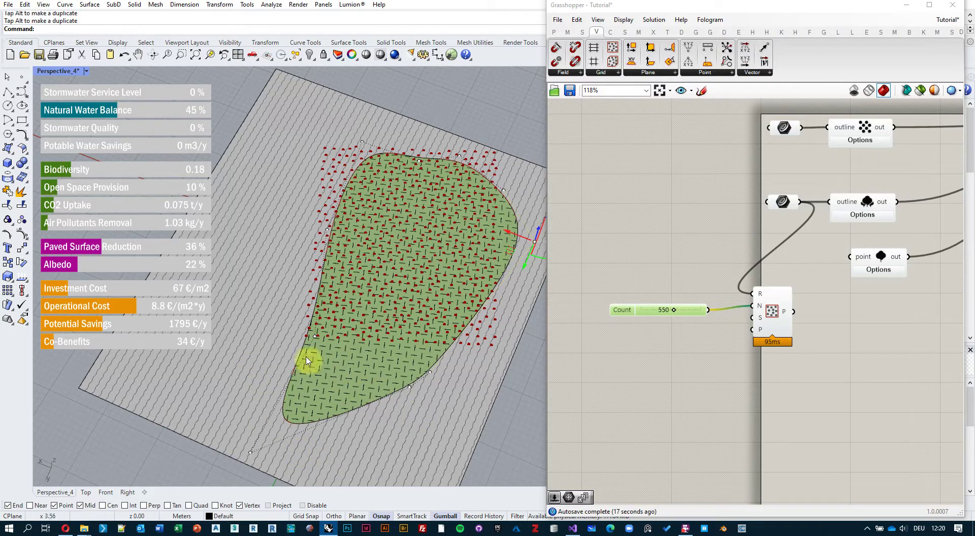
Step: Move the site boundary's curve parameter away from its landscape component and connect it as Populate 2D's region instead of the green area's outline
left_click(671, 223)
right_click_drag(668, 241, 643, 248)
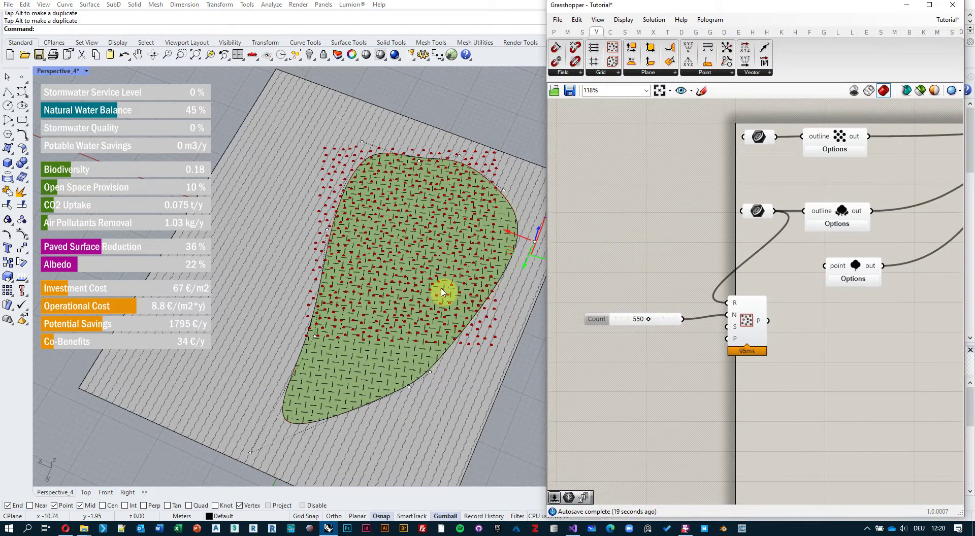
right_click_drag(443, 292, 406, 264)
left_click_drag(758, 136, 683, 138)
left_click_drag(699, 253, 731, 304)
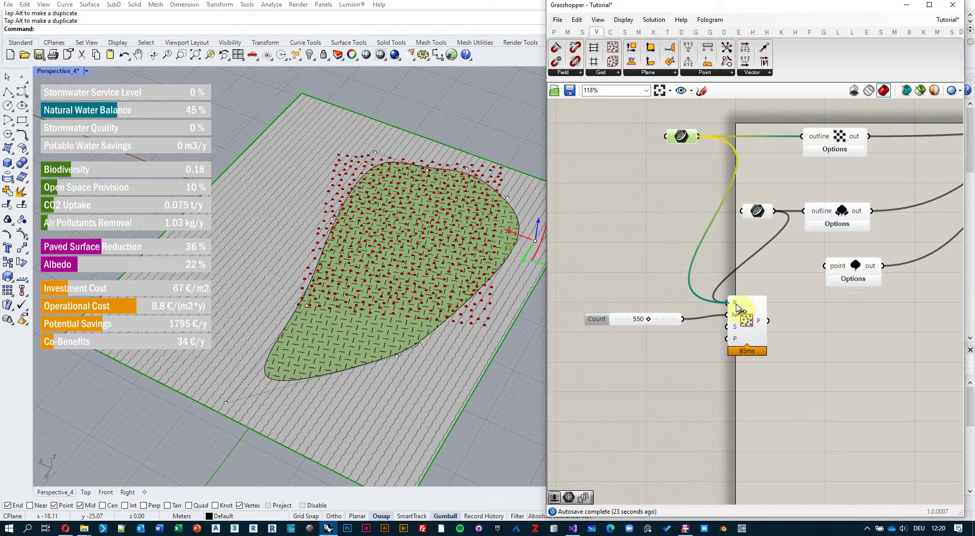
scroll(420, 219, "down", 2)
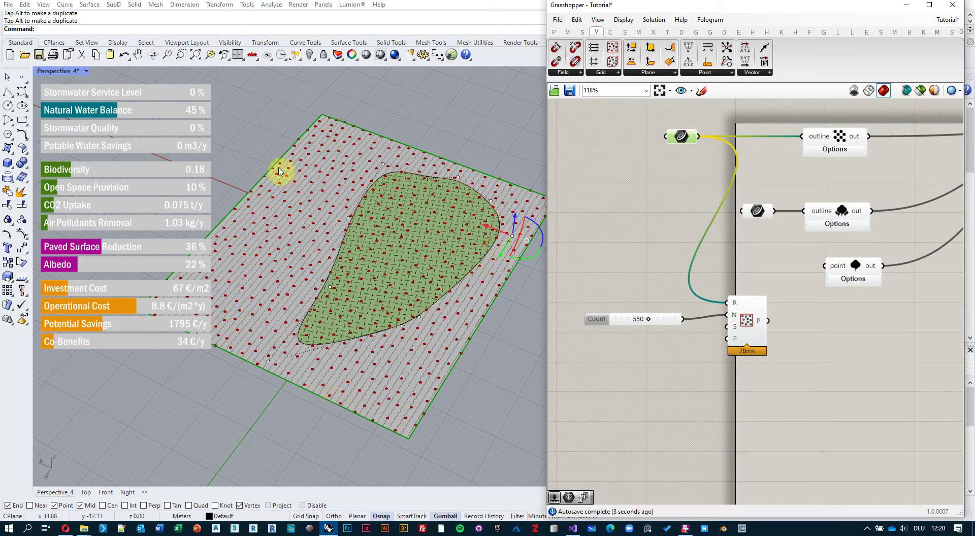
left_click(483, 141)
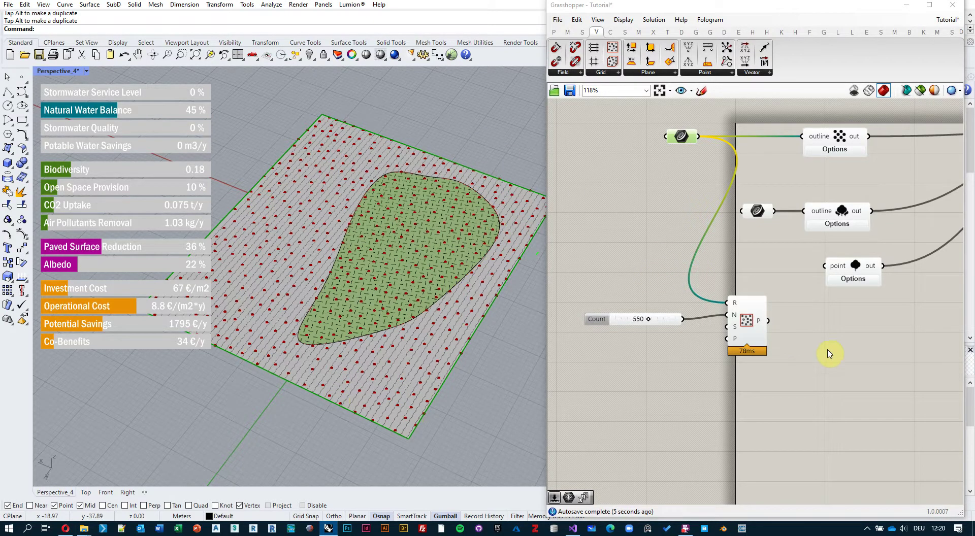
Step: Add a Point In Curve component beside Populate 2D on the canvas
right_click_drag(828, 354, 806, 332)
double_click(794, 340)
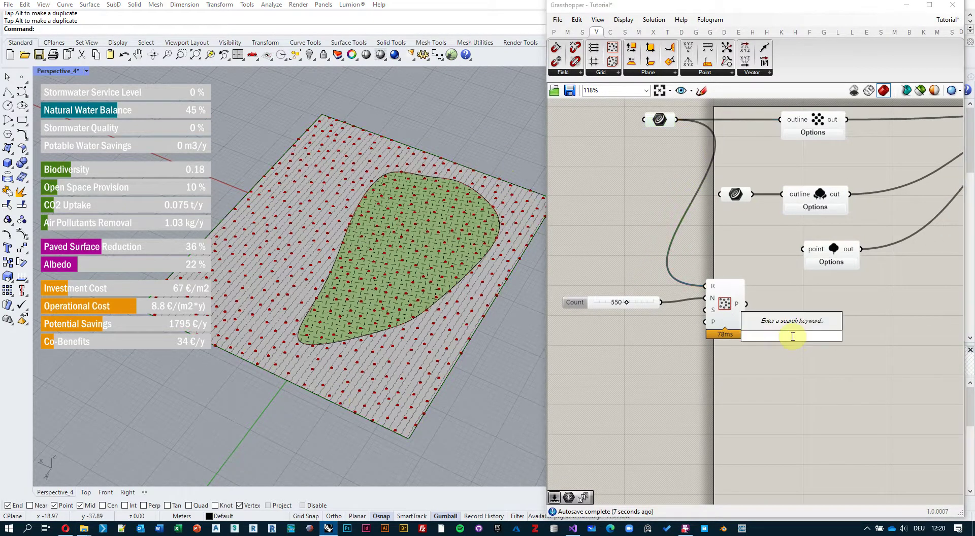
type("point")
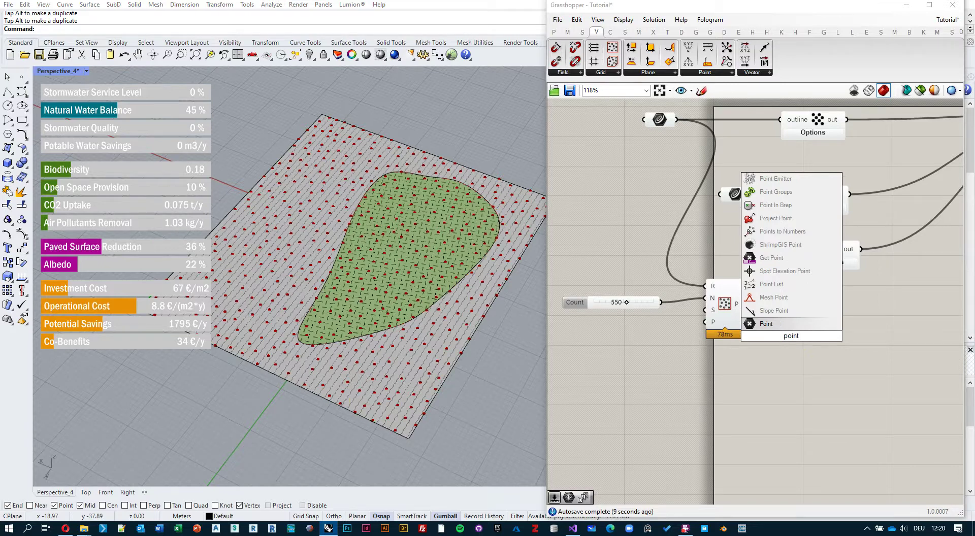
type(" is")
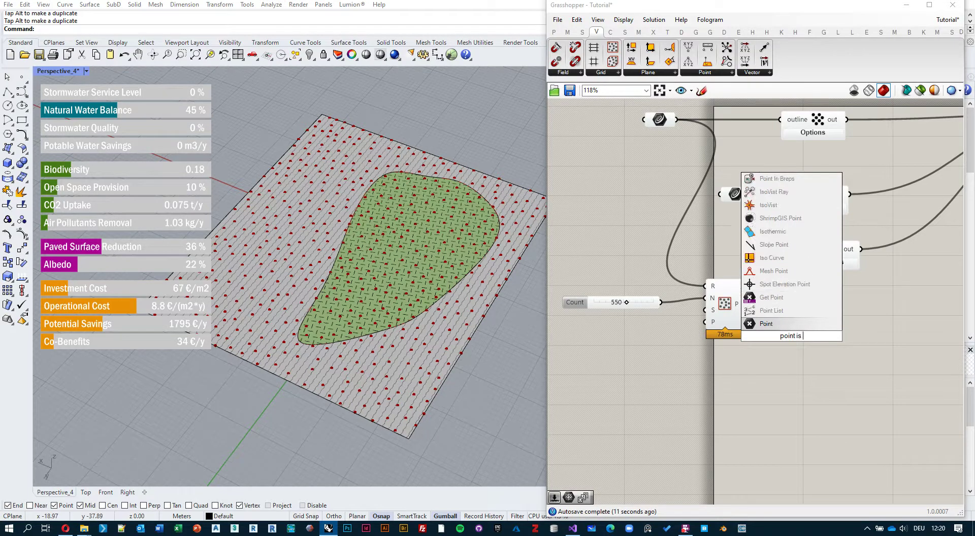
key("BackSpace")
type("n")
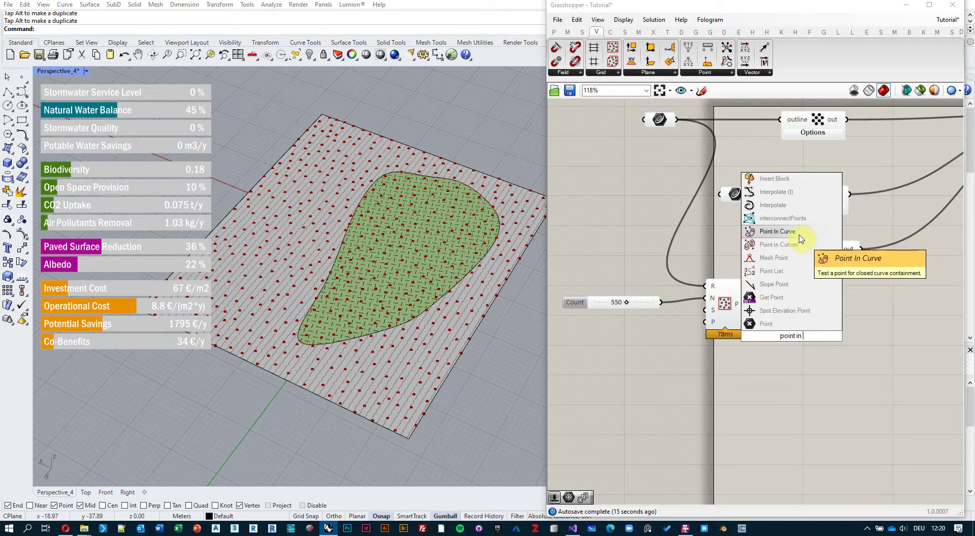
left_click(776, 231)
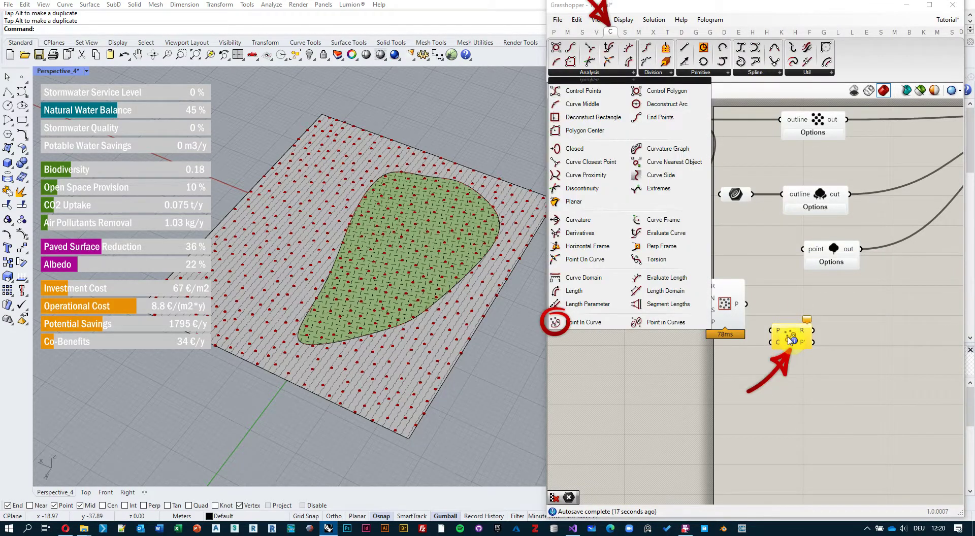
mouse_move(610, 36)
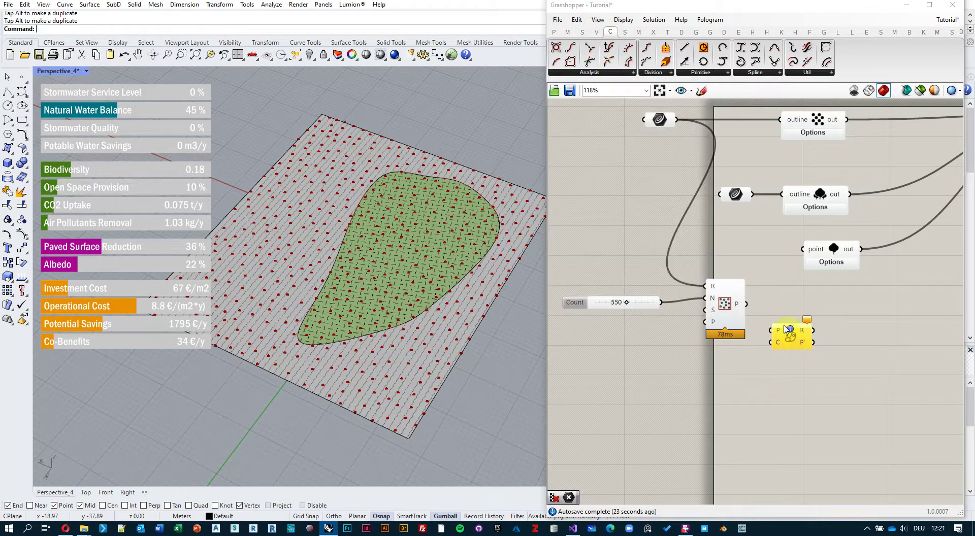
left_click(589, 72)
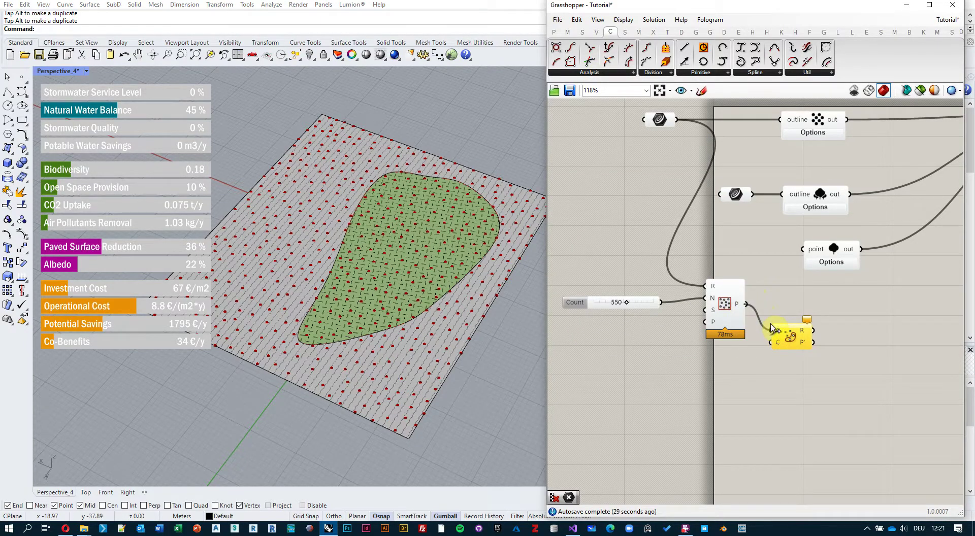
Step: Feed Populate 2D's points and the green area's outline curve into the Point In Curve component
left_click_drag(754, 208, 812, 318)
left_click(735, 194)
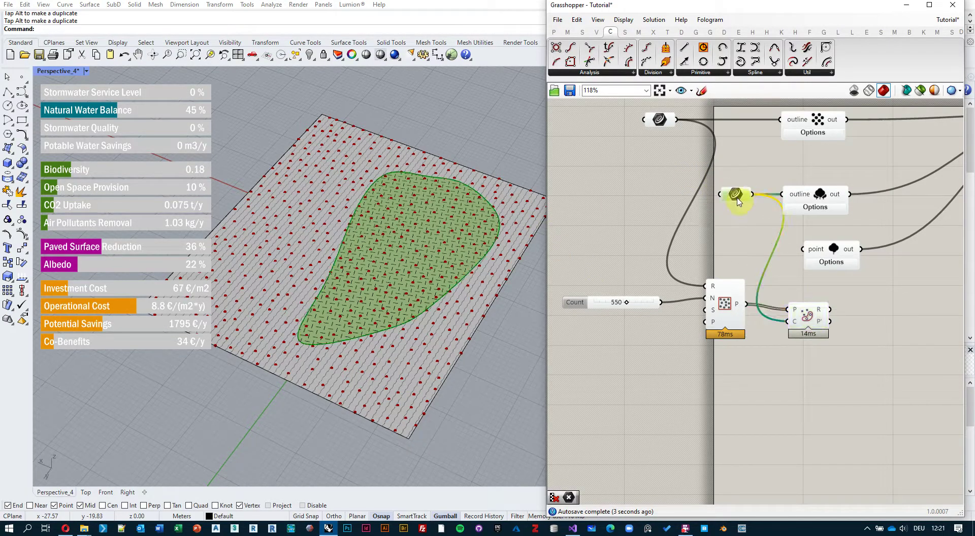
left_click(852, 329)
right_click_drag(882, 337, 844, 334)
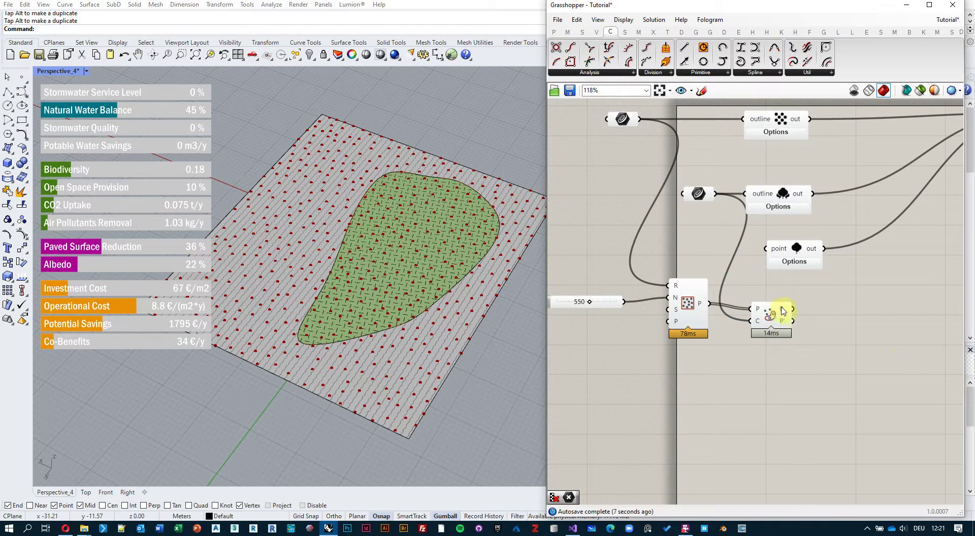
mouse_move(783, 311)
double_click(837, 331)
type("list")
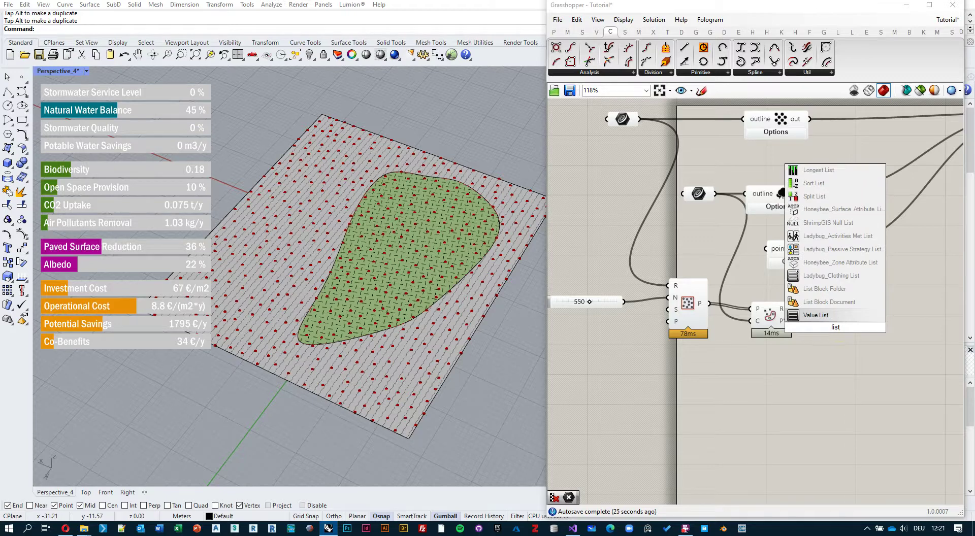
type(" pat")
key("Escape")
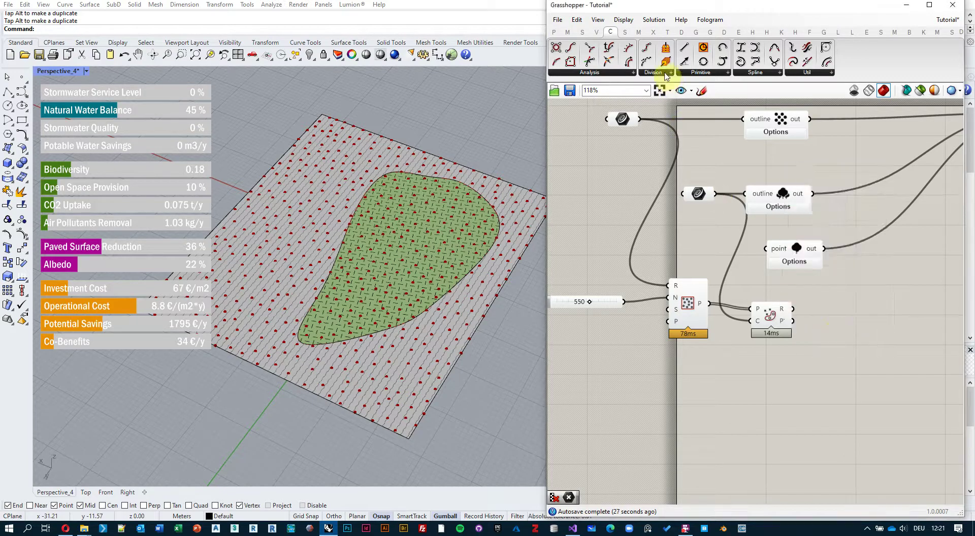
Step: Add a Cull Pattern component, using Populate 2D's points as its list and Point In Curve's relationship output as its pattern
left_click(582, 34)
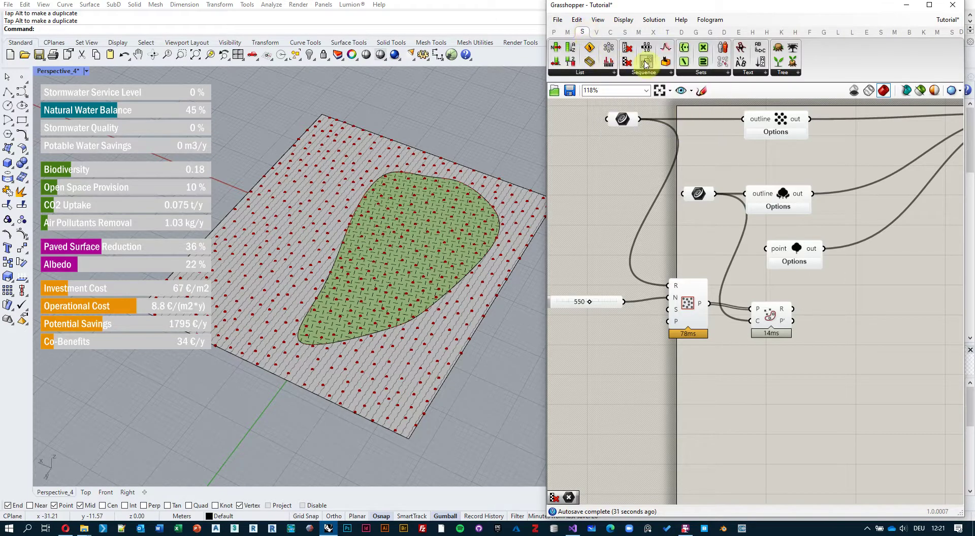
left_click(663, 75)
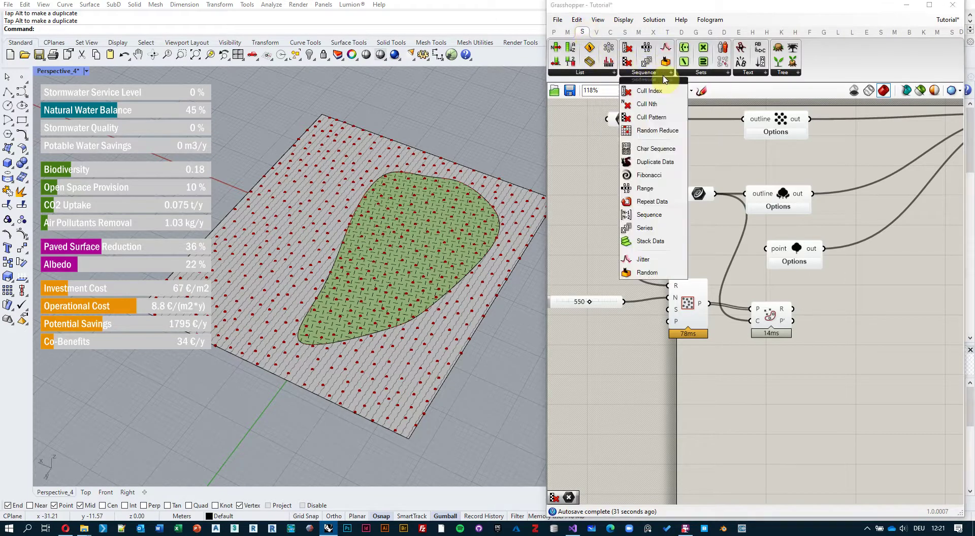
left_click(655, 117)
left_click(829, 324)
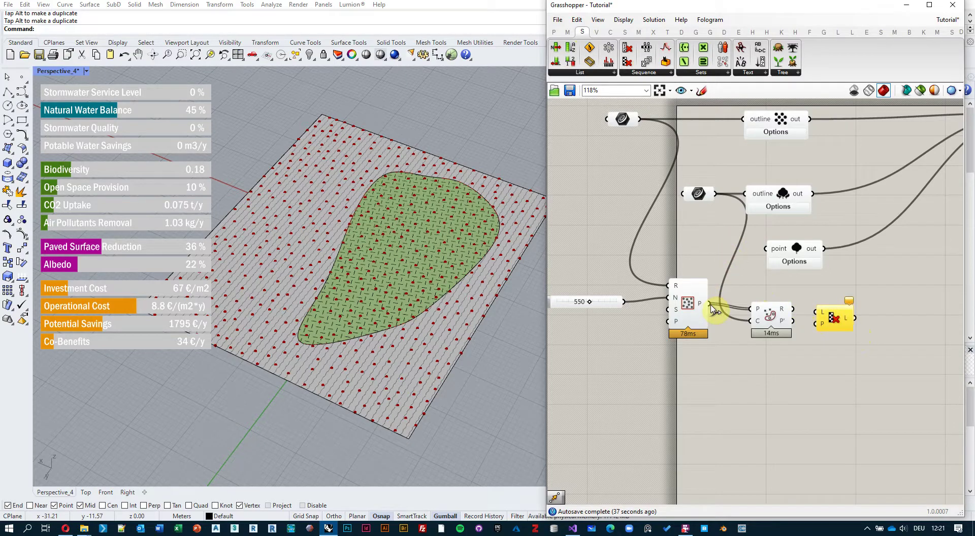
left_click_drag(712, 305, 819, 303)
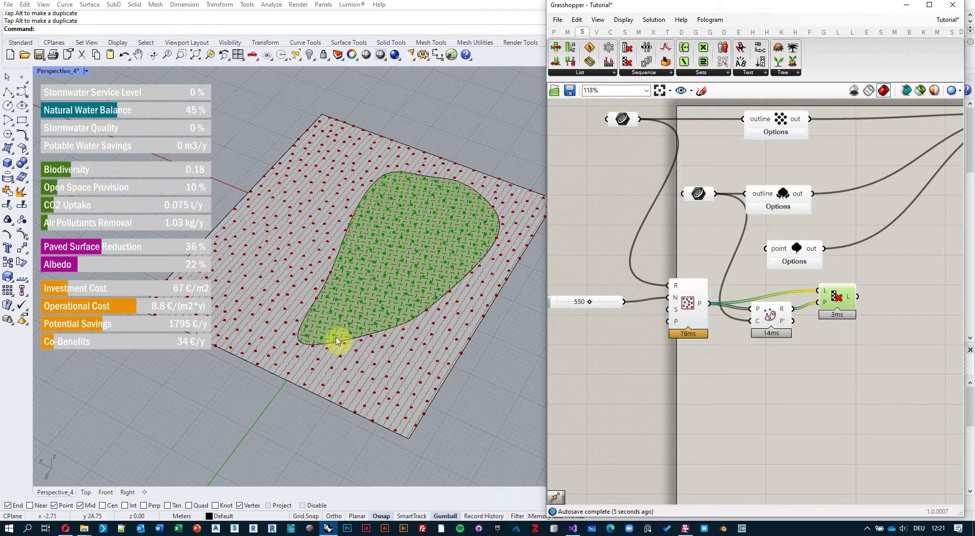
Step: Turn off the preview of the Populate 2D and Point In Curve components
right_click_drag(802, 407, 811, 402)
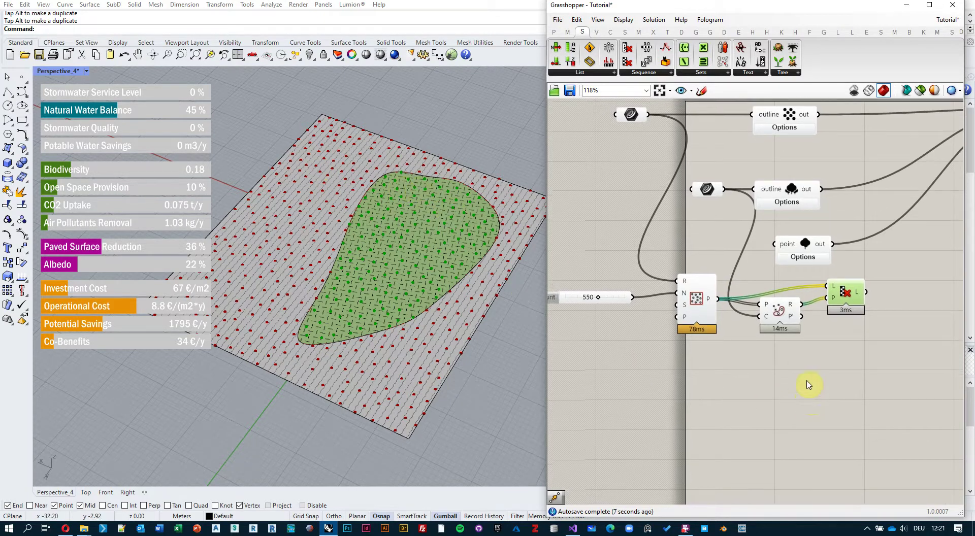
left_click_drag(808, 385, 670, 272)
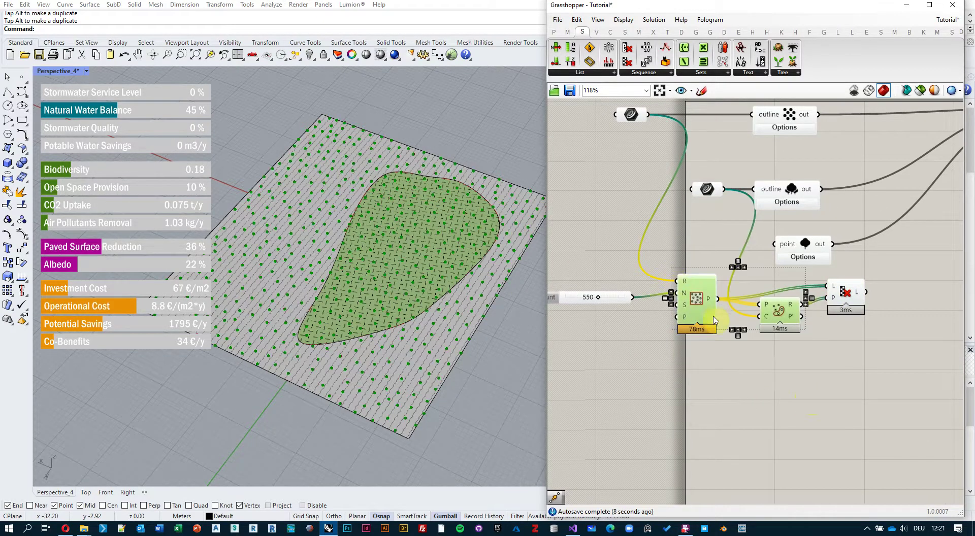
right_click(779, 402)
left_click(829, 384)
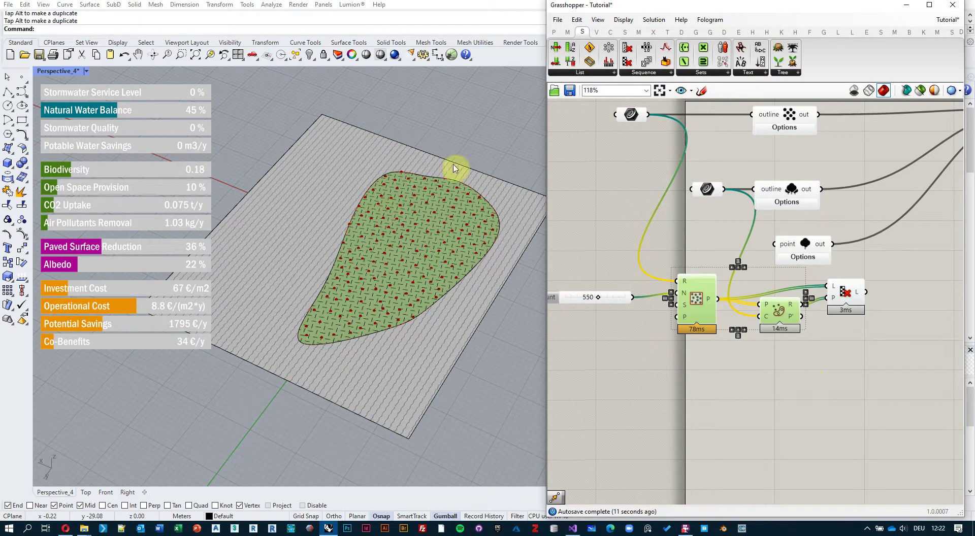
Step: Set the Populate 2D Count slider to 414
right_click_drag(604, 319, 645, 311)
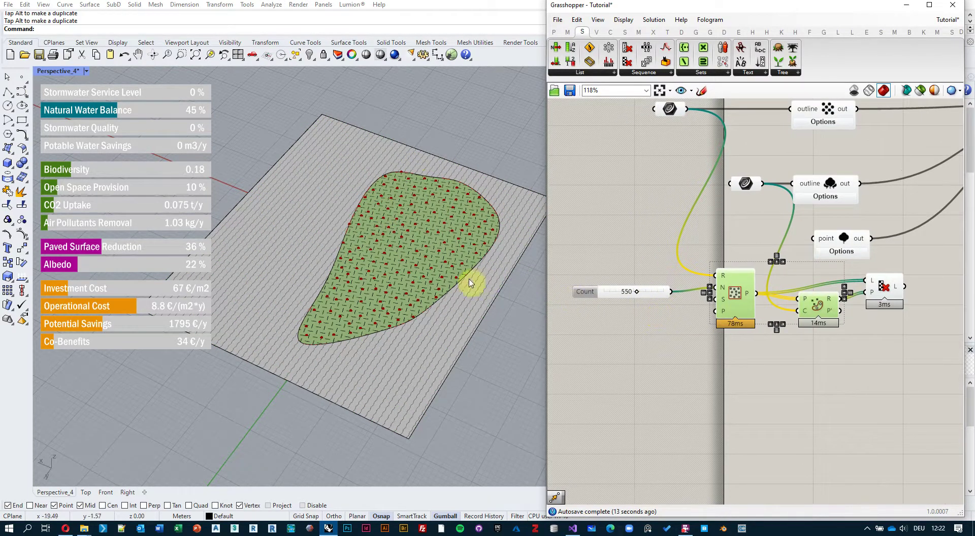
mouse_move(638, 296)
left_mouse_down()
mouse_move(626, 295)
mouse_move(649, 293)
mouse_move(619, 296)
mouse_move(643, 296)
mouse_move(629, 295)
left_mouse_up()
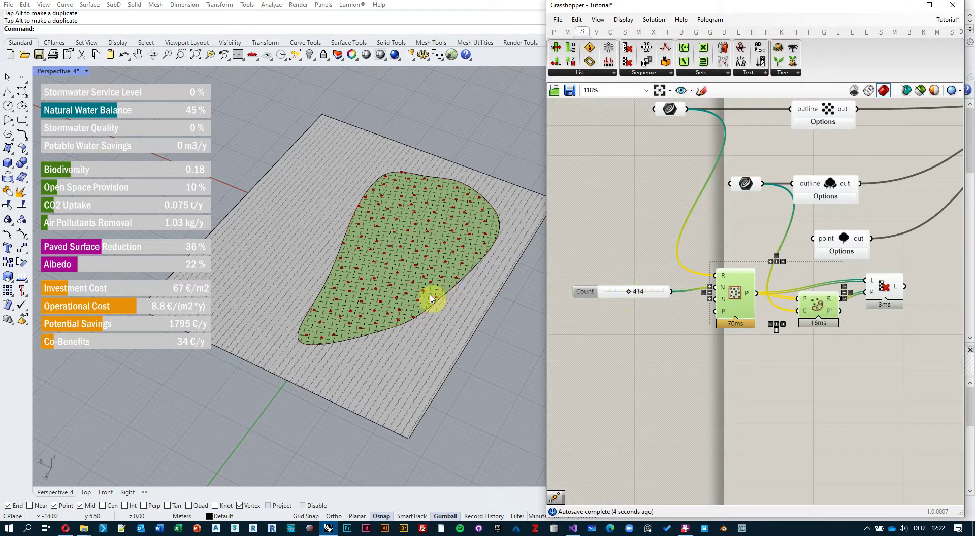
Step: Move one control point on the green area's outline outward to reshape the curve
left_click(383, 330)
left_click(349, 219)
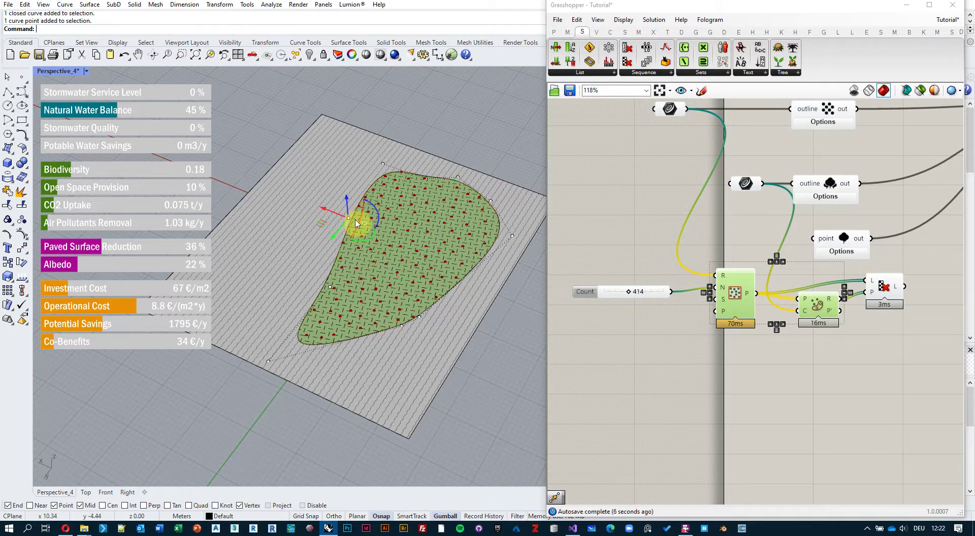
right_click_drag(356, 220, 354, 267)
mouse_move(322, 236)
left_mouse_down()
mouse_move(273, 217)
mouse_move(398, 236)
mouse_move(333, 223)
left_mouse_up()
Step: Move the whole green area outline across the paved surface along its X axis, and deselect it
left_click(501, 221)
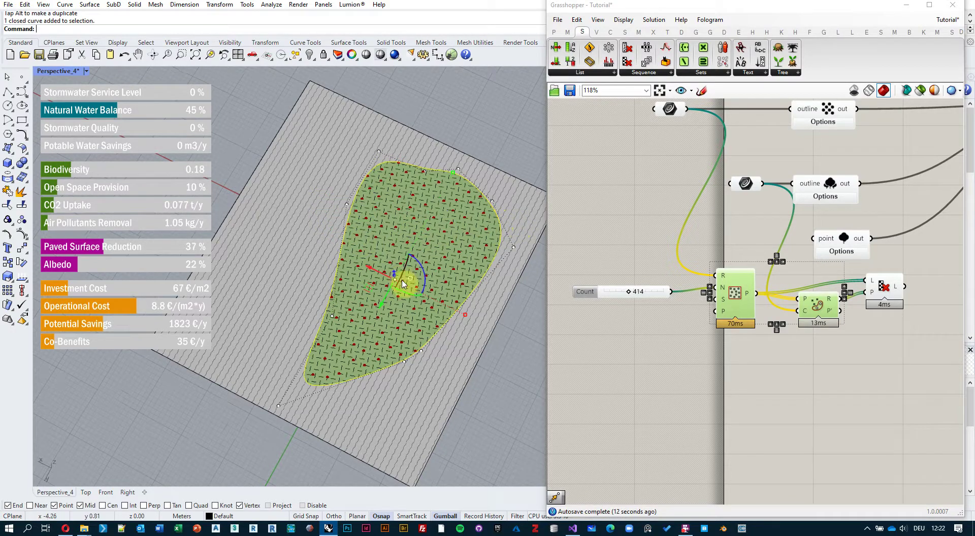
left_click_drag(404, 278, 330, 278)
scroll(356, 330, "down", 4)
right_click_drag(356, 330, 378, 236)
left_click(433, 140)
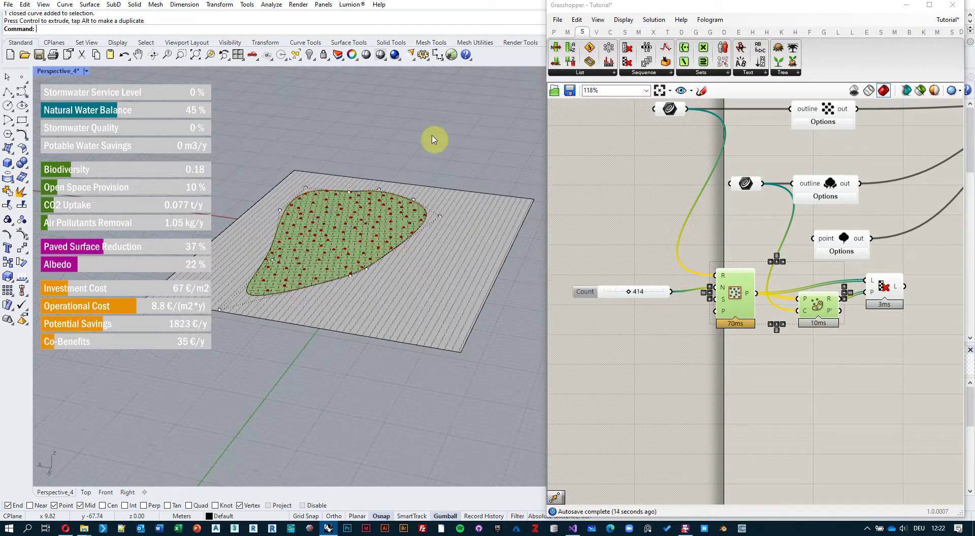
scroll(408, 265, "up", 5)
Step: Shift the Count slider, Populate 2D, Point In Curve and Cull Pattern away from the landscape components, and connect Cull Pattern's output to the tree component's point input
right_click_drag(926, 267, 886, 290)
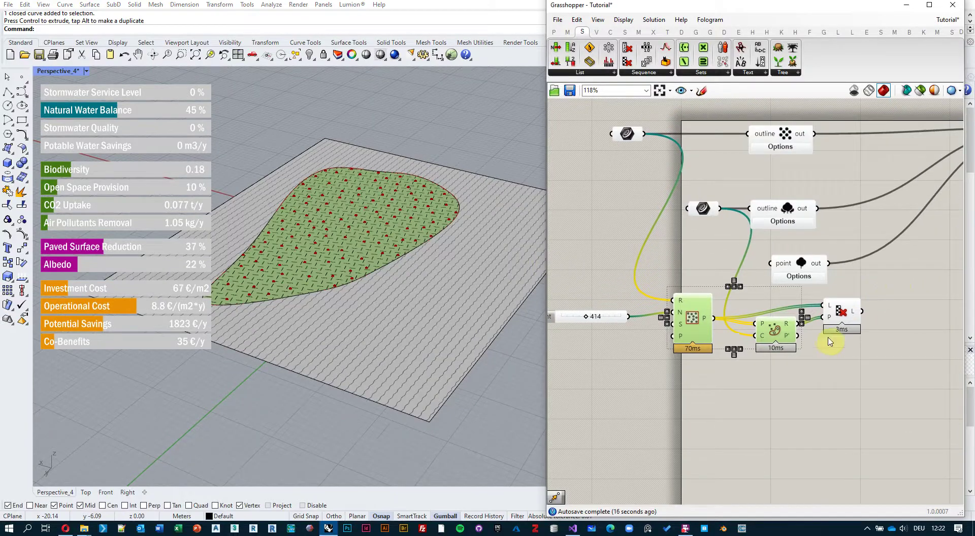
left_click_drag(861, 366, 577, 307)
right_click_drag(814, 376, 859, 354)
left_click_drag(829, 319, 671, 308)
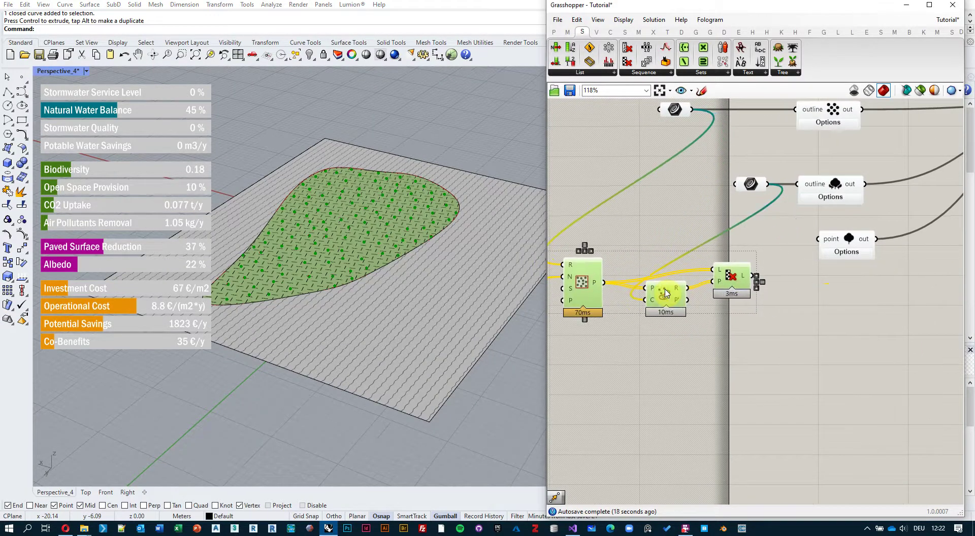
left_click(785, 296)
left_click_drag(752, 276, 815, 247)
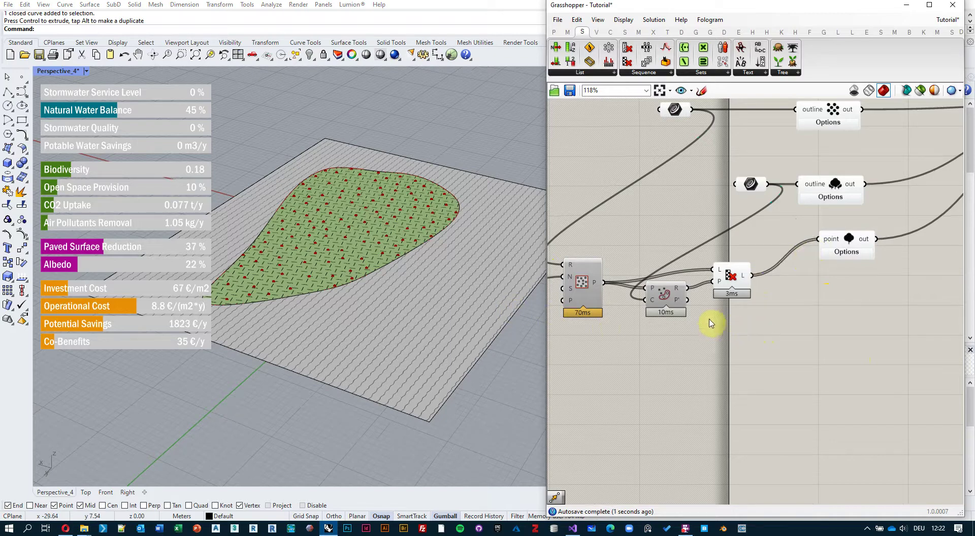
Step: Flatten the tree component's output and check that option on it
right_click_drag(844, 277, 781, 306)
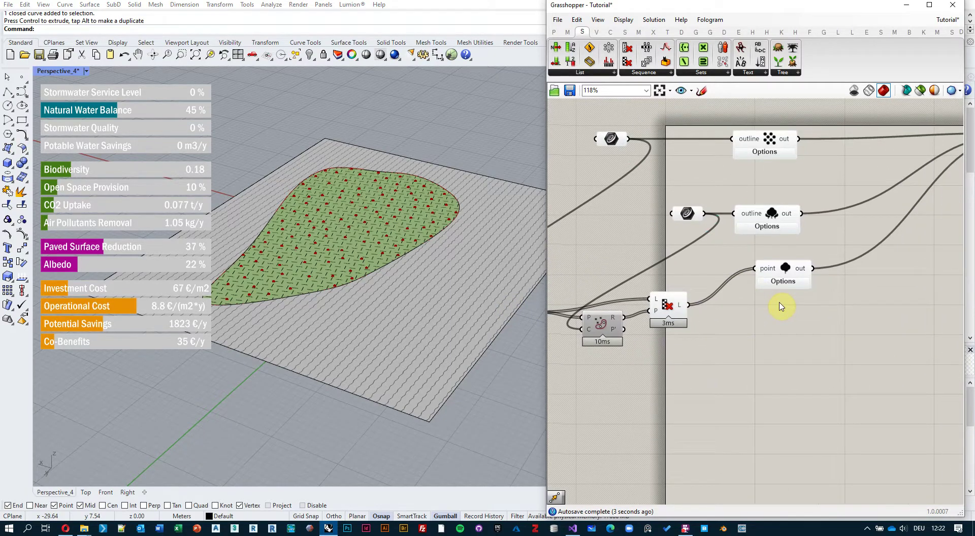
scroll(755, 308, "down", 3)
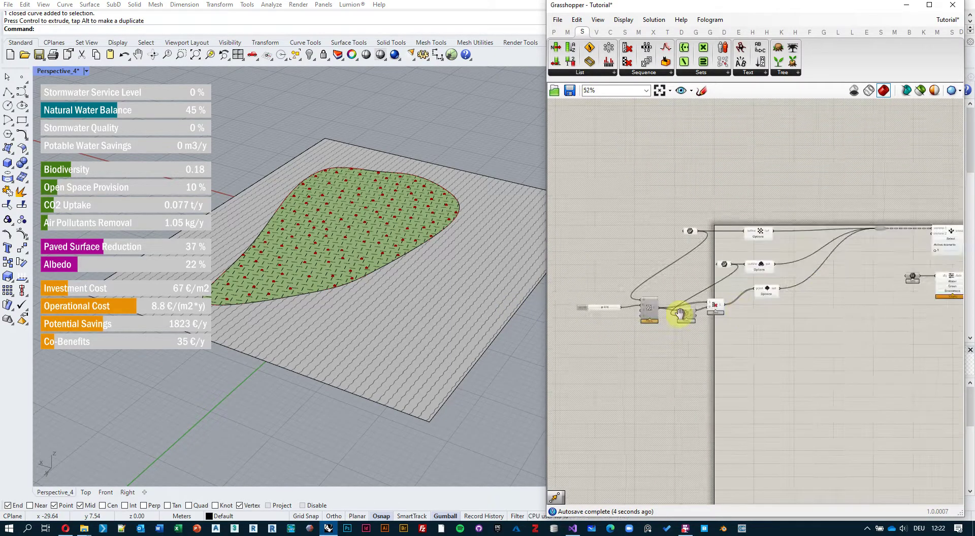
right_click_drag(678, 309, 897, 336)
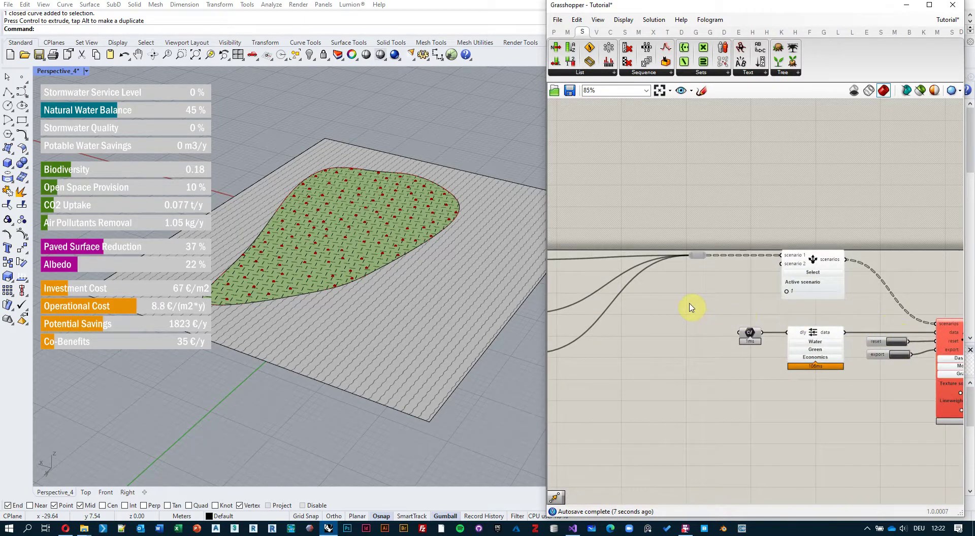
right_click_drag(691, 307, 813, 285)
right_click_drag(751, 308, 799, 285)
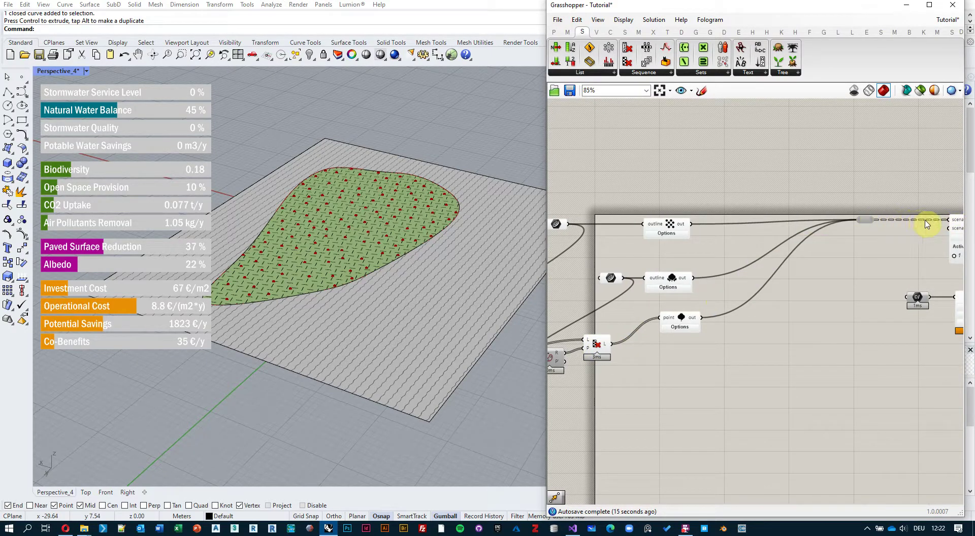
right_click(691, 325)
left_click(721, 381)
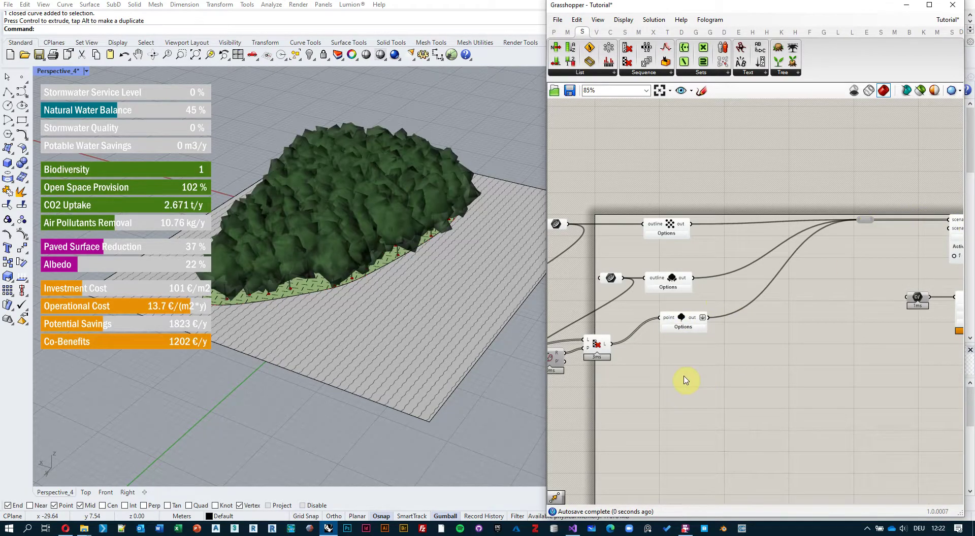
right_click_drag(685, 381, 720, 330)
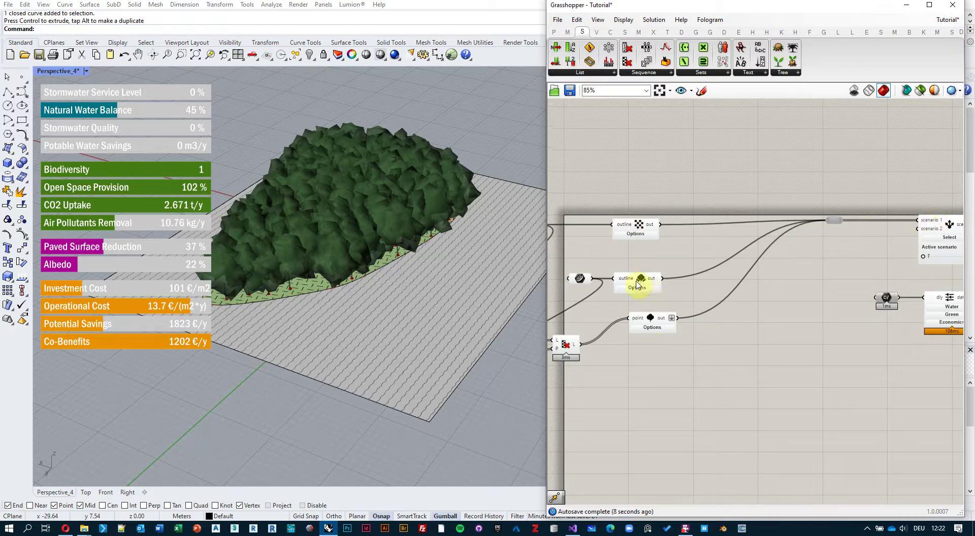
scroll(697, 374, "up", 5)
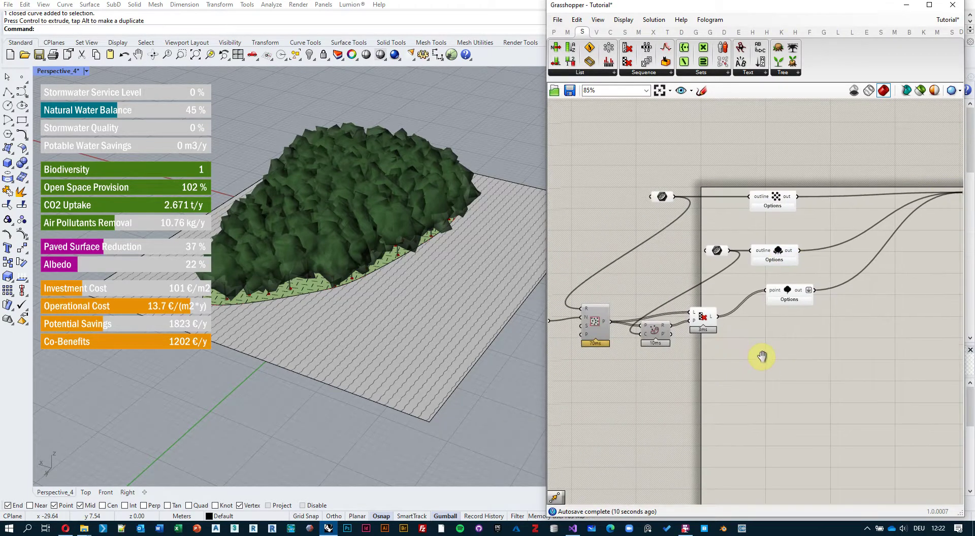
left_click(817, 292)
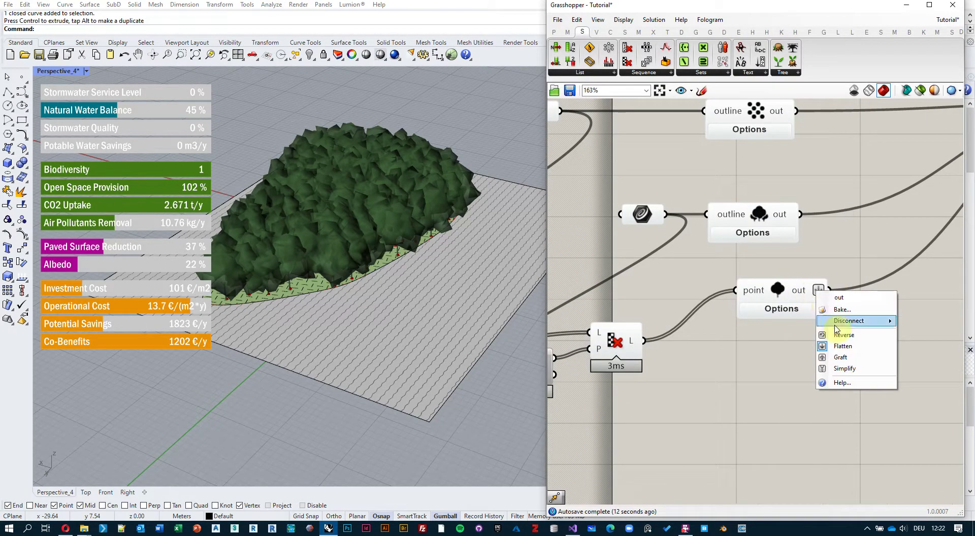
left_click(723, 379)
Step: Set the Populate 2D Count slider to 57
scroll(660, 389, "down", 3)
right_click_drag(660, 388, 816, 341)
right_click_drag(655, 347, 702, 341)
left_click_drag(590, 308, 571, 314)
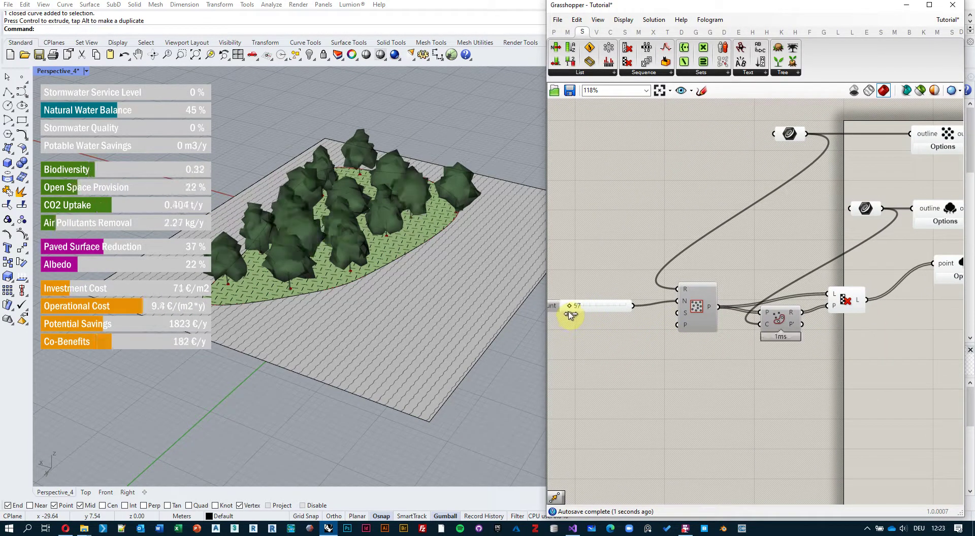
Step: Expand the tree component's options for tree type, size and age
right_click_drag(338, 289, 334, 314)
scroll(714, 329, "down", 2)
right_click_drag(806, 347, 759, 344)
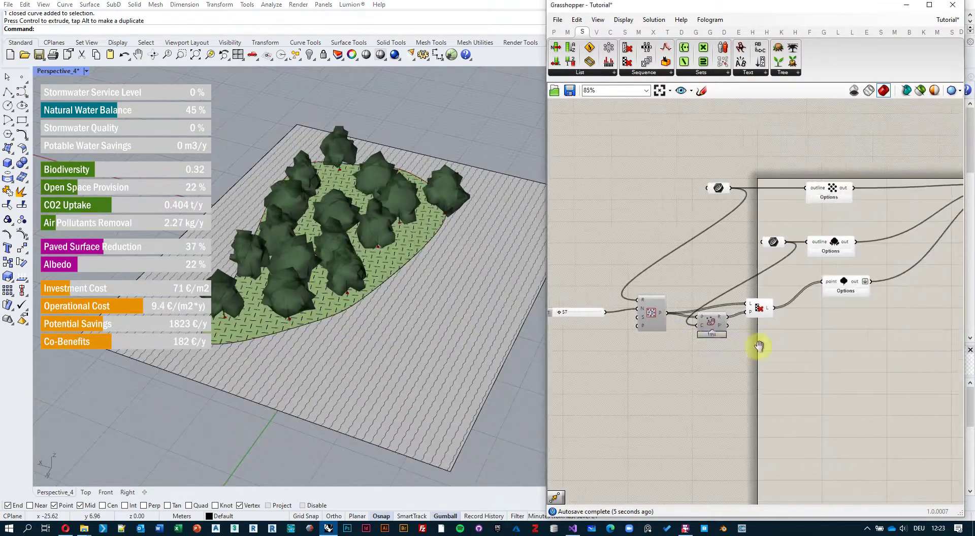
scroll(867, 284, "up", 3)
left_click(827, 300)
right_click_drag(662, 381, 777, 330)
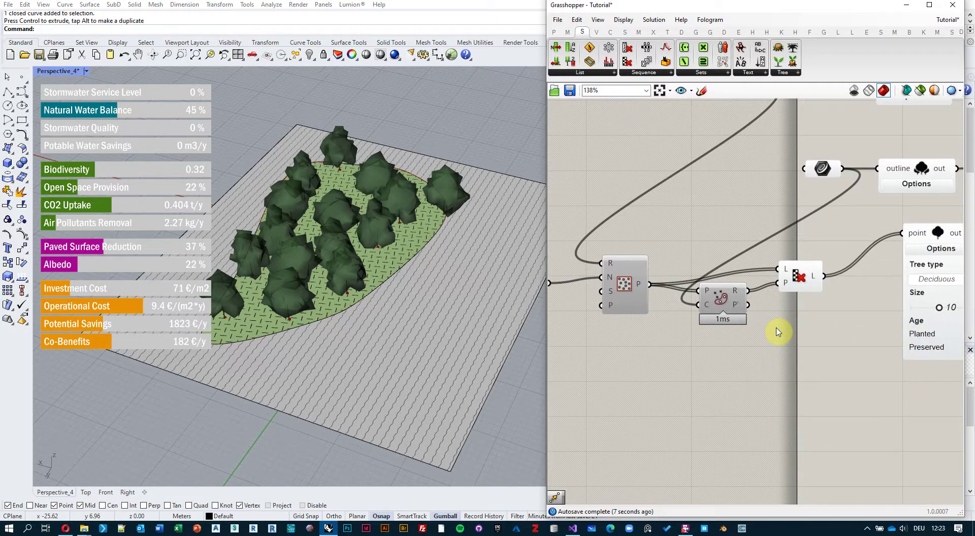
Step: Stretch the green area's outline along its X axis and move it within the paved surface
scroll(778, 335, "down", 1)
right_click_drag(487, 327, 501, 345)
right_click_drag(564, 333, 653, 335)
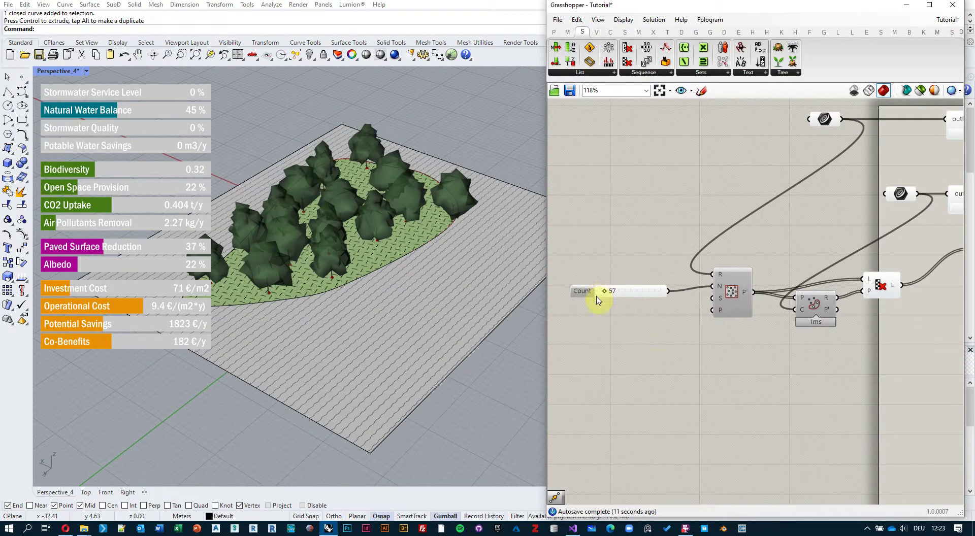
right_click_drag(471, 264, 405, 226)
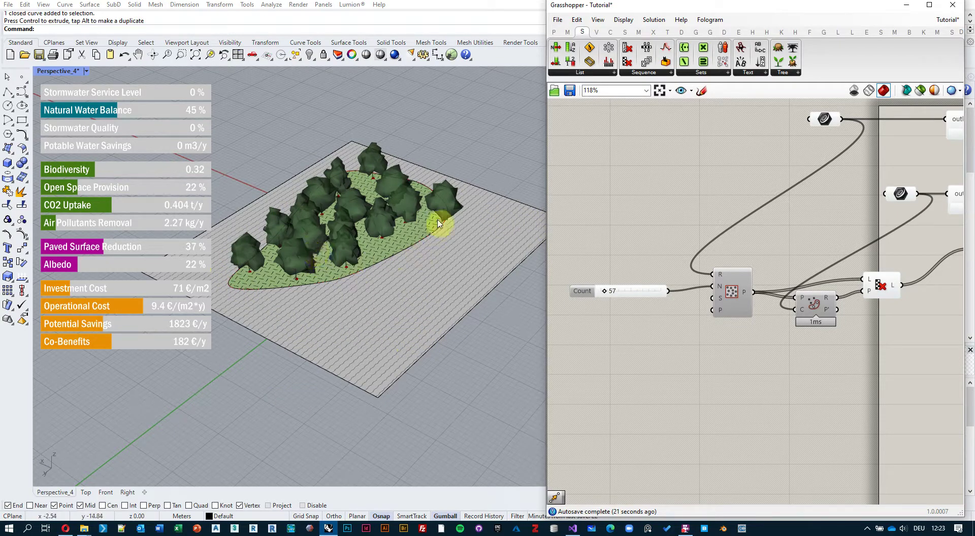
left_click(404, 252)
right_click_drag(377, 280, 381, 318)
left_click_drag(399, 286, 437, 301)
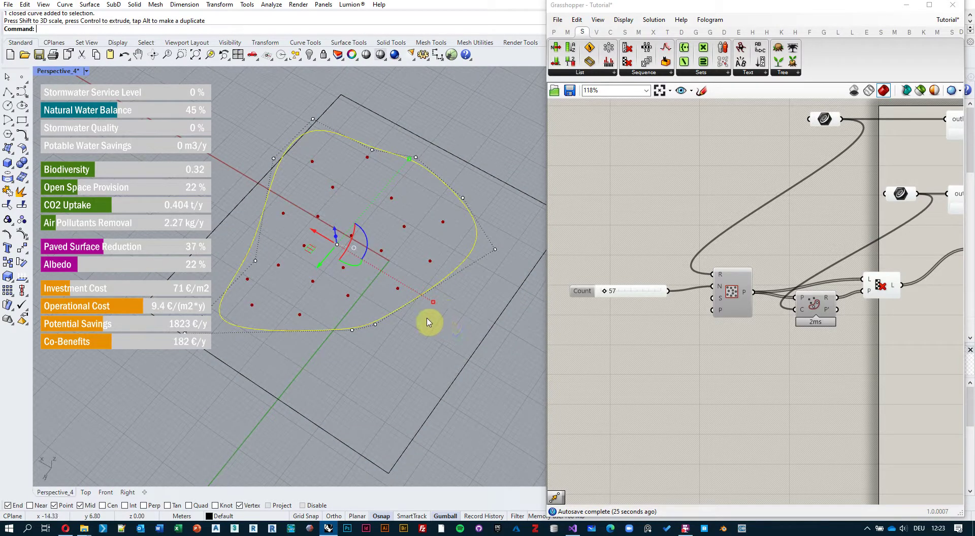
left_click_drag(309, 249, 348, 283)
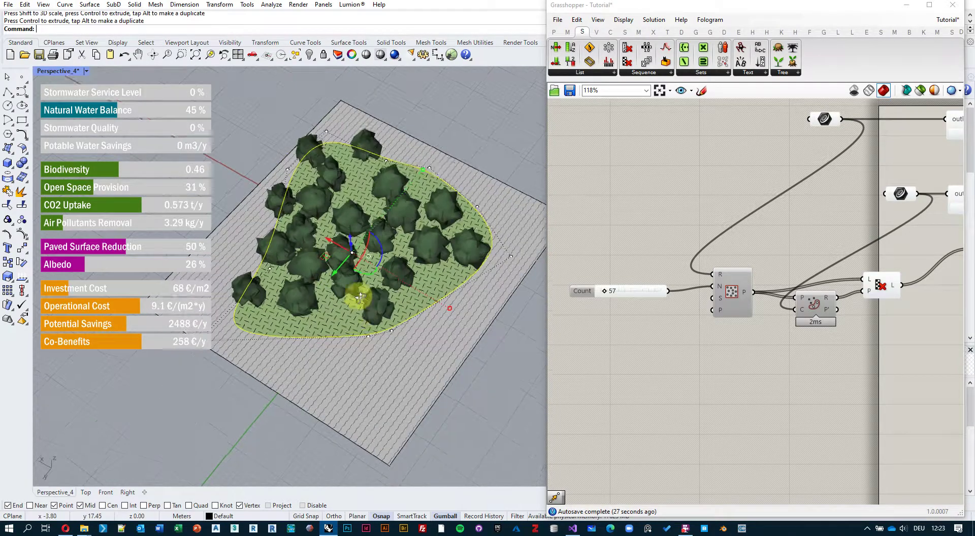
Step: Raise the green area's outline vertically above the tree points, inspect the trees from several angles, and deselect it
right_click_drag(348, 283, 402, 211)
mouse_move(416, 157)
right_mouse_down()
mouse_move(388, 273)
mouse_move(383, 231)
mouse_move(444, 243)
right_mouse_up()
right_click_drag(353, 267, 372, 259)
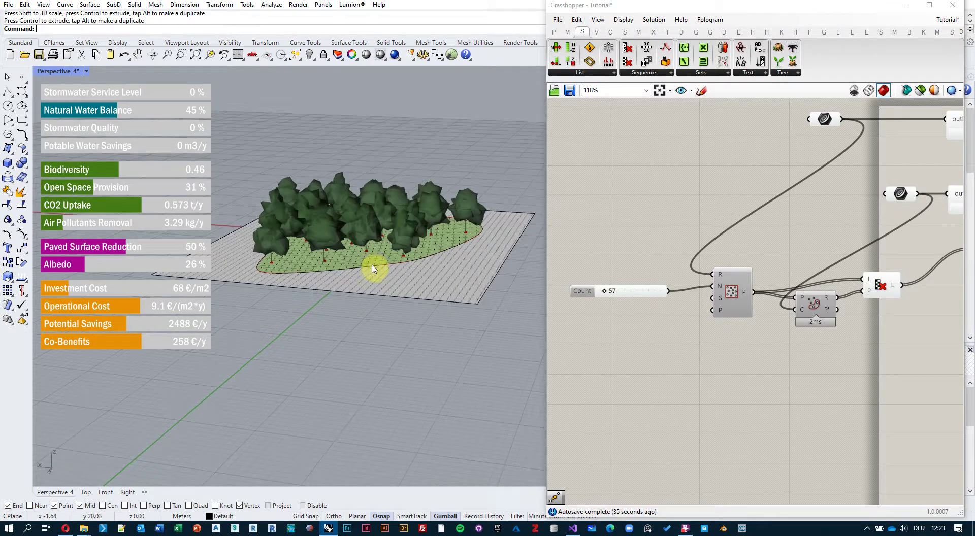
left_click(373, 263)
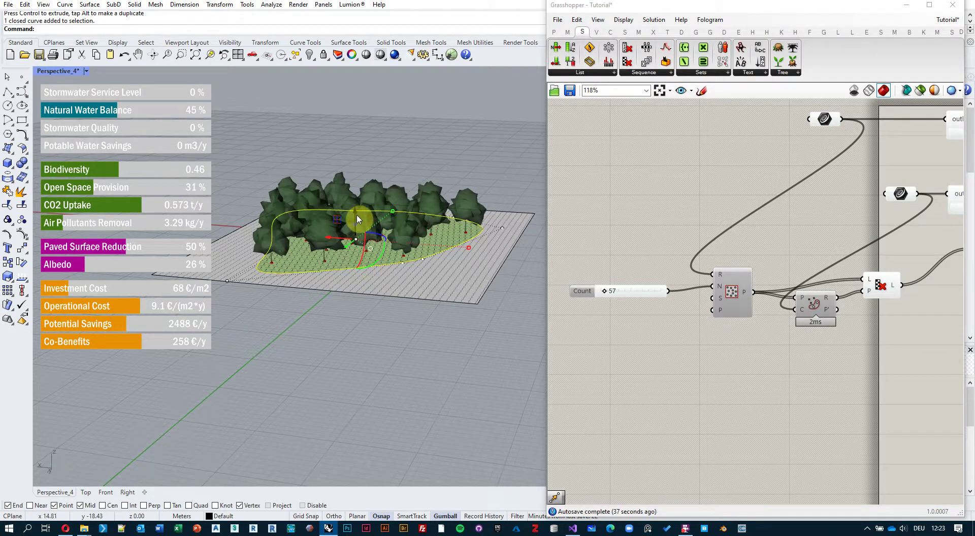
left_click_drag(357, 217, 361, 182)
right_click_drag(440, 251, 396, 262)
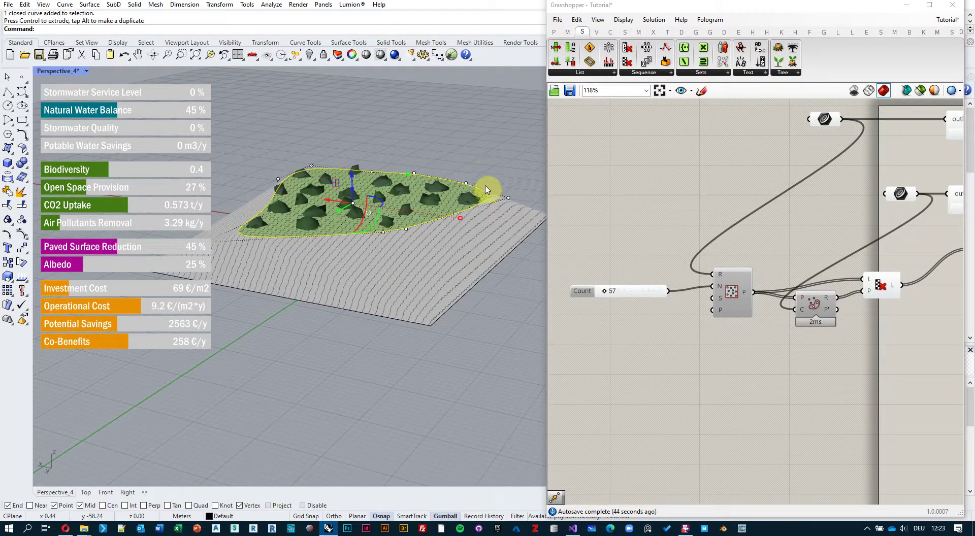
mouse_move(318, 184)
right_mouse_down()
mouse_move(391, 168)
mouse_move(340, 168)
mouse_move(323, 179)
right_mouse_up()
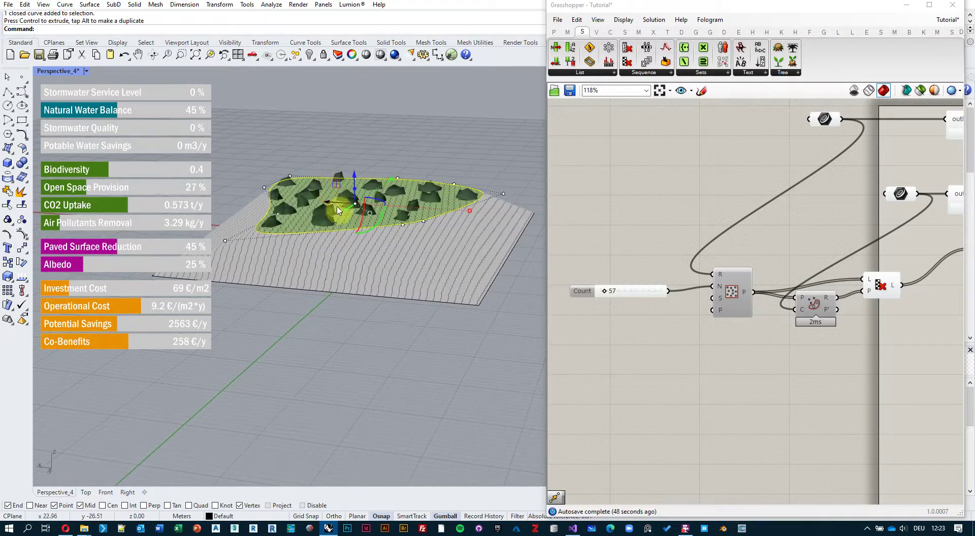
right_click_drag(375, 279, 298, 260)
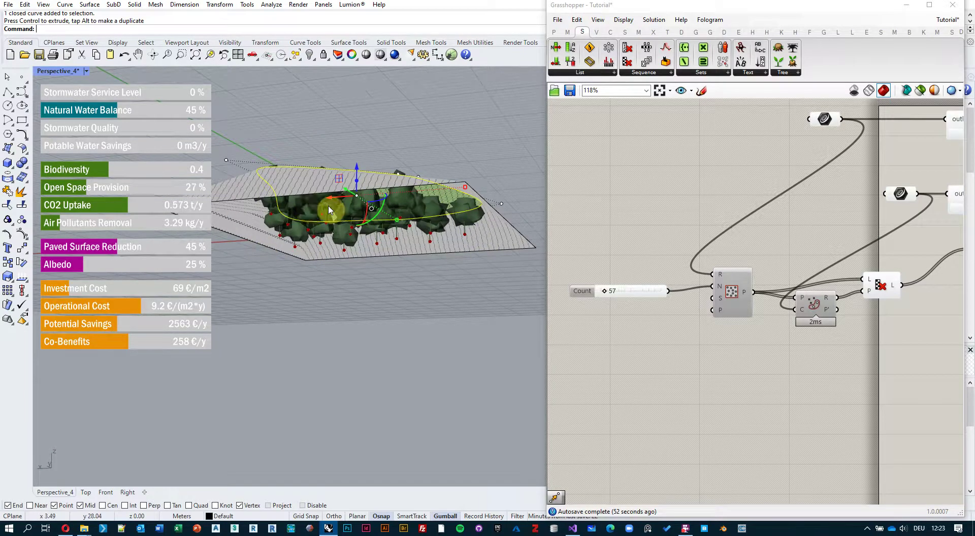
right_click_drag(331, 210, 329, 258)
right_click_drag(844, 370, 712, 343)
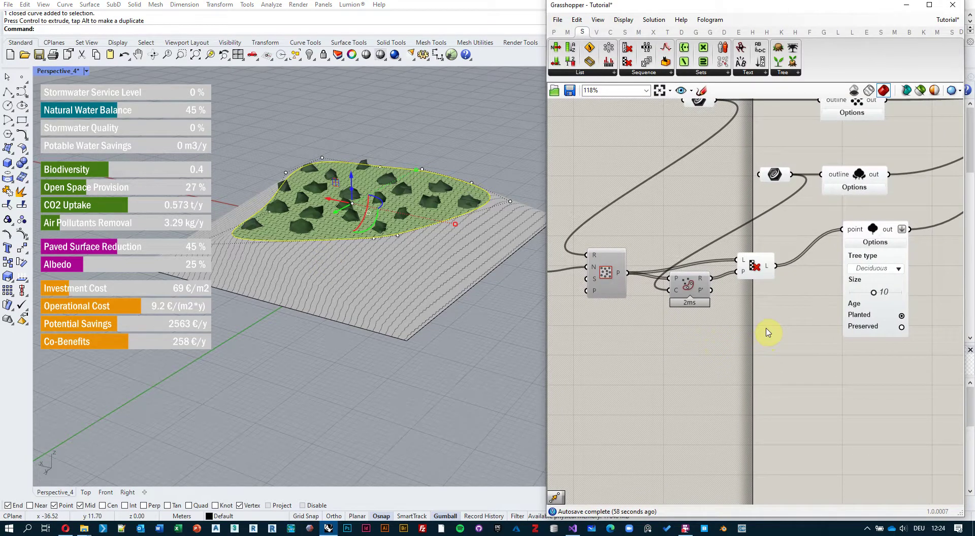
left_click(419, 324)
double_click(776, 351)
type("p")
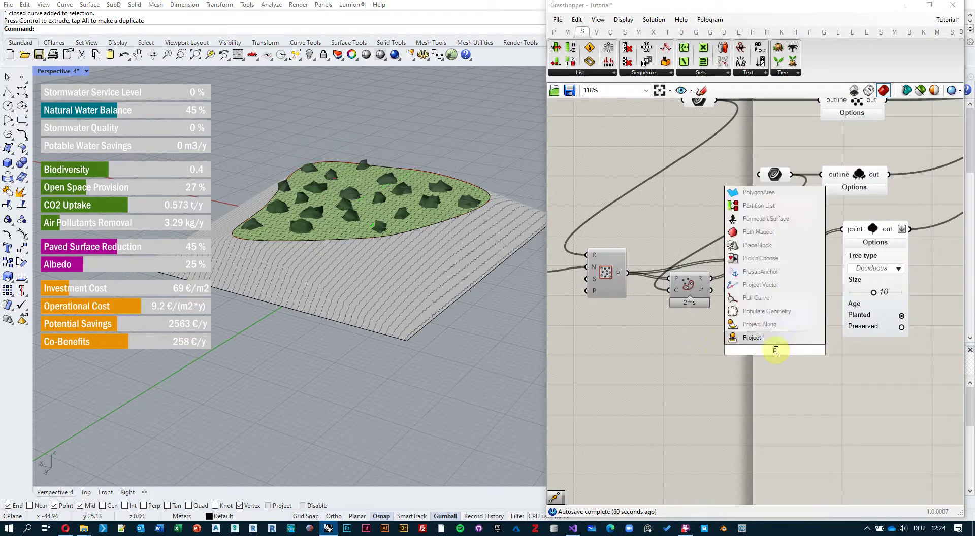
type("rojec")
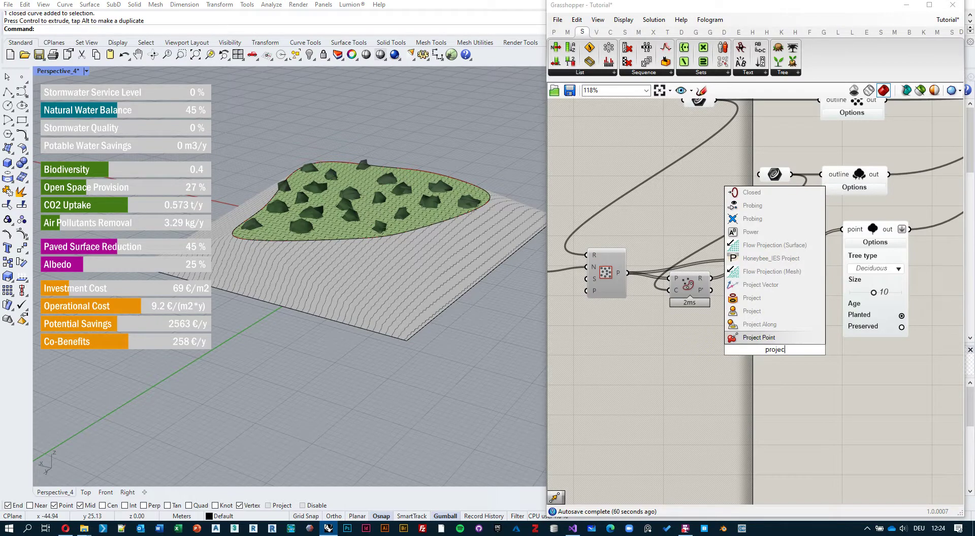
type("t to ")
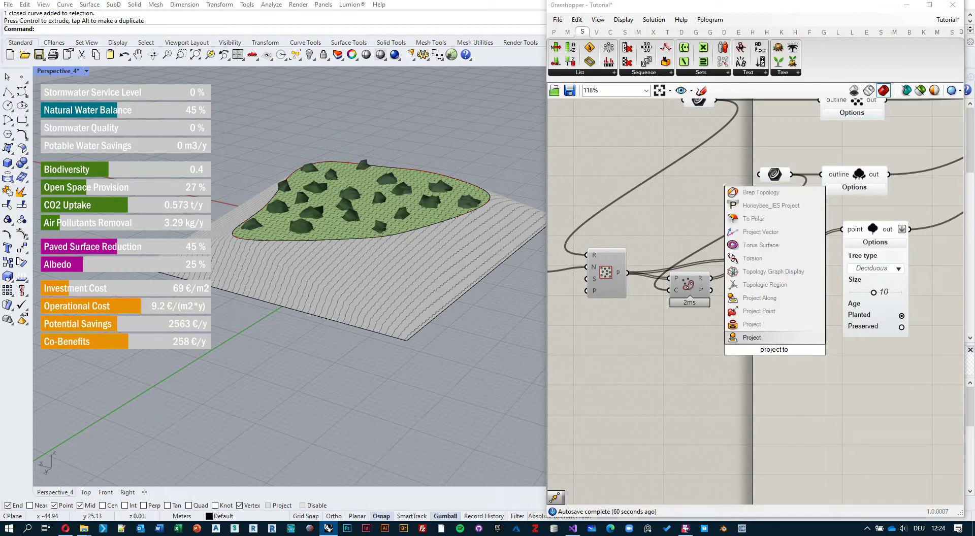
type("pla")
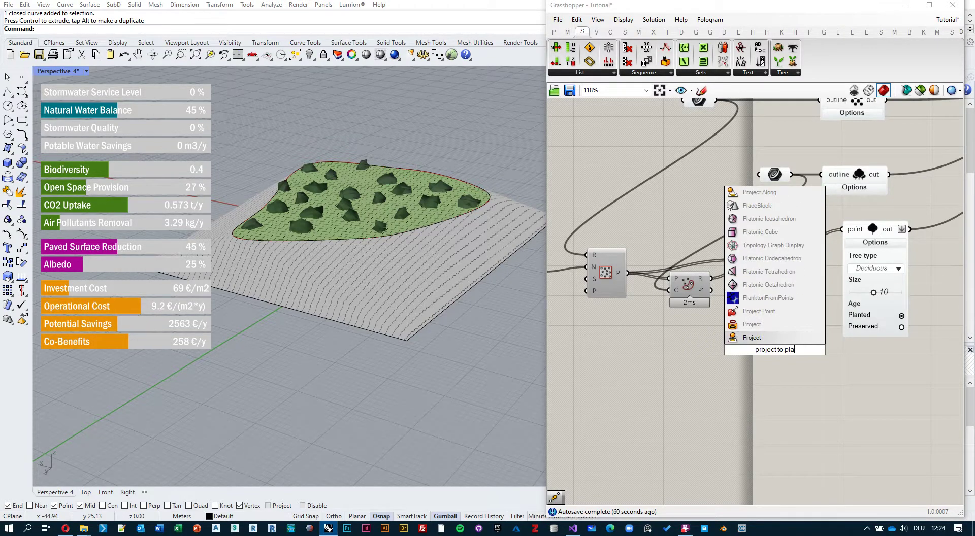
key("BackSpace")
key("BackSpace")
key("BackSpace")
key("BackSpace")
key("BackSpace")
key("BackSpace")
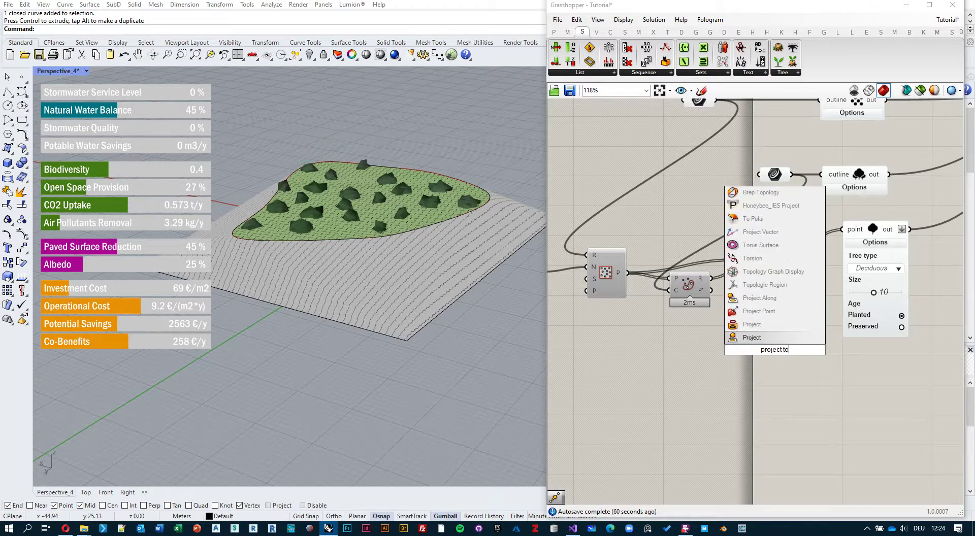
type("plan")
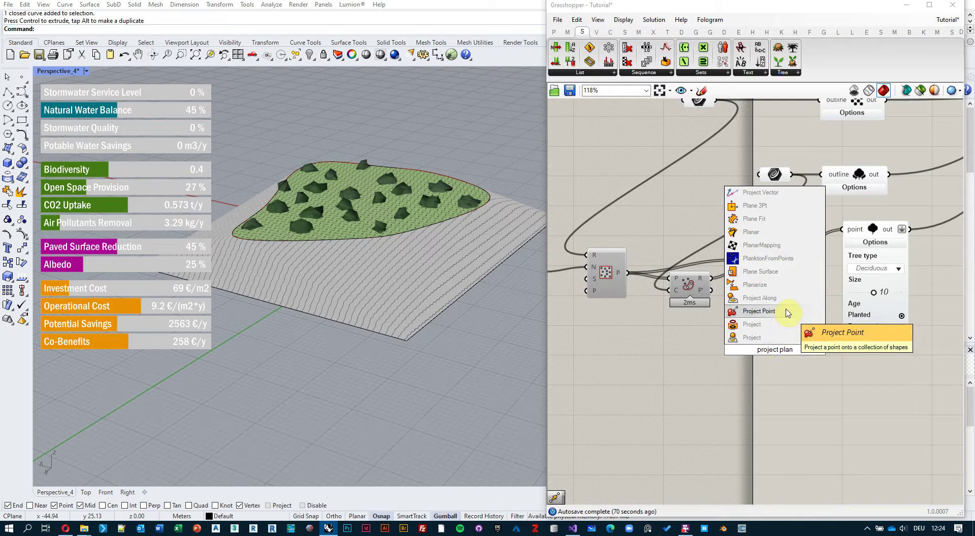
left_click(762, 376)
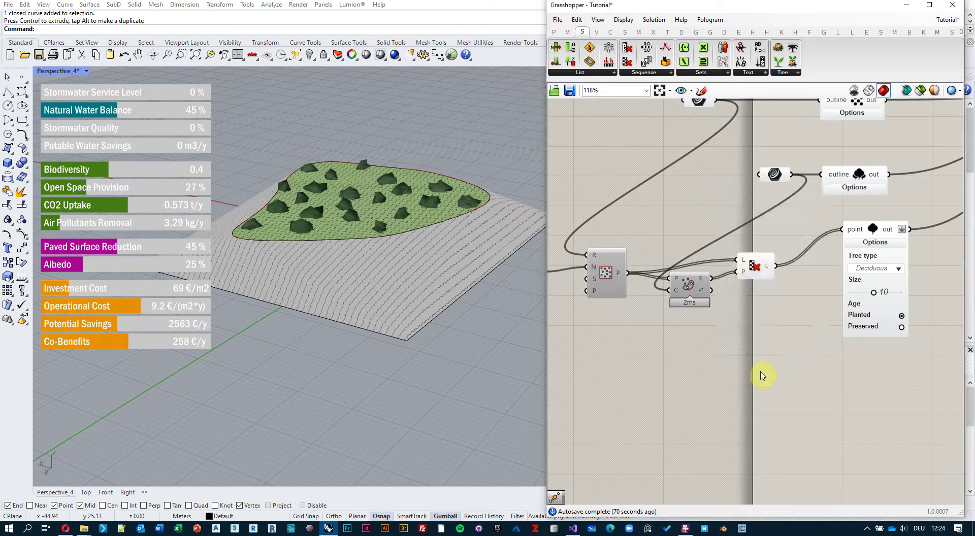
Step: Add a Move To Plane component below the component that culls the tree points
double_click(762, 376)
type("move to")
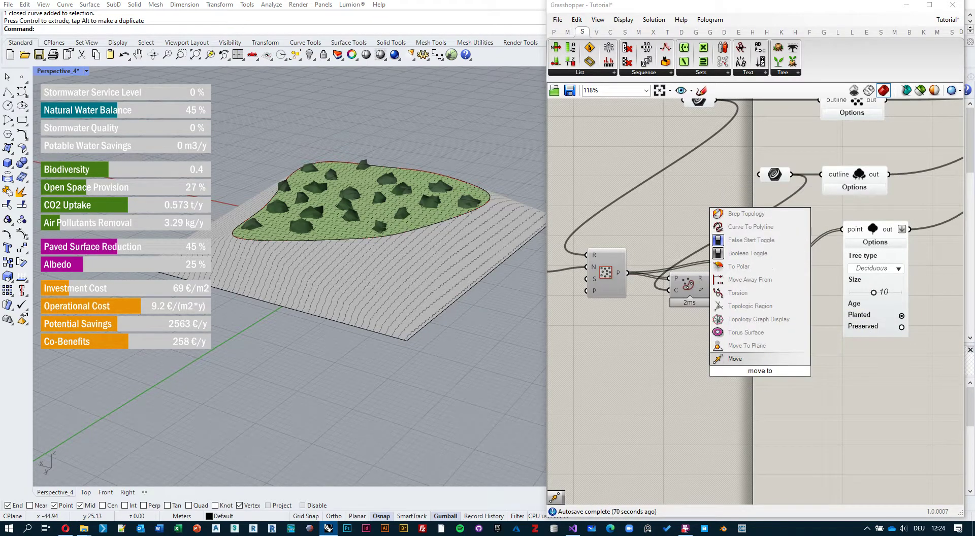
left_click(746, 346)
left_click_drag(762, 368, 789, 328)
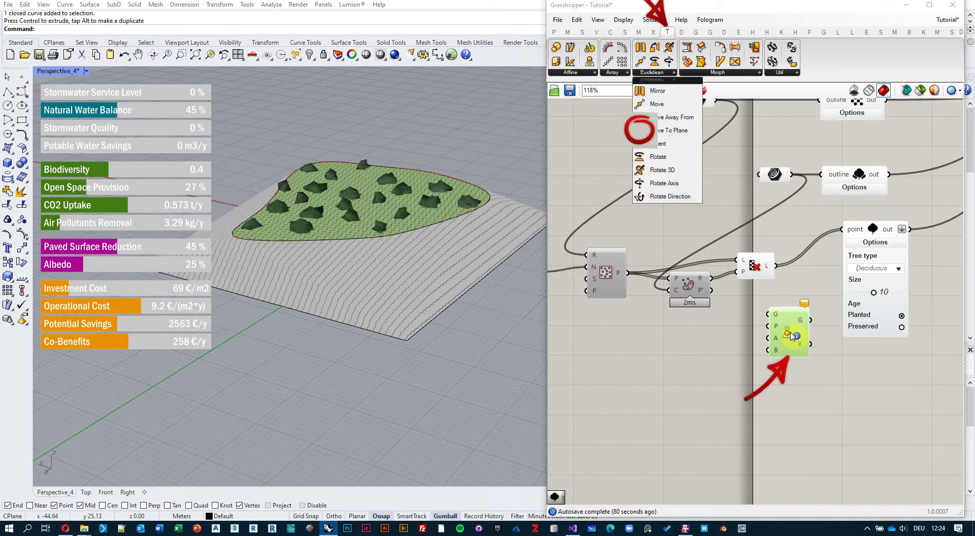
mouse_move(668, 35)
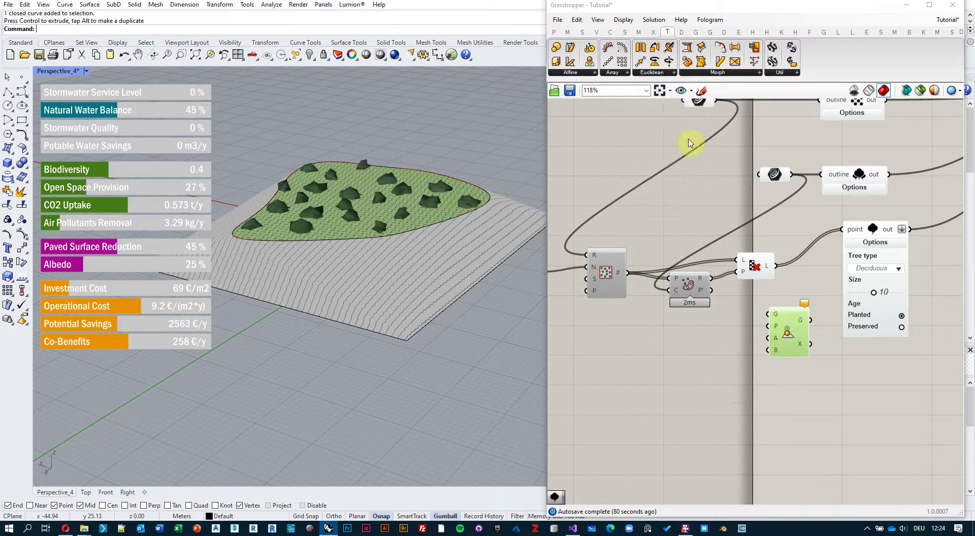
left_click(673, 72)
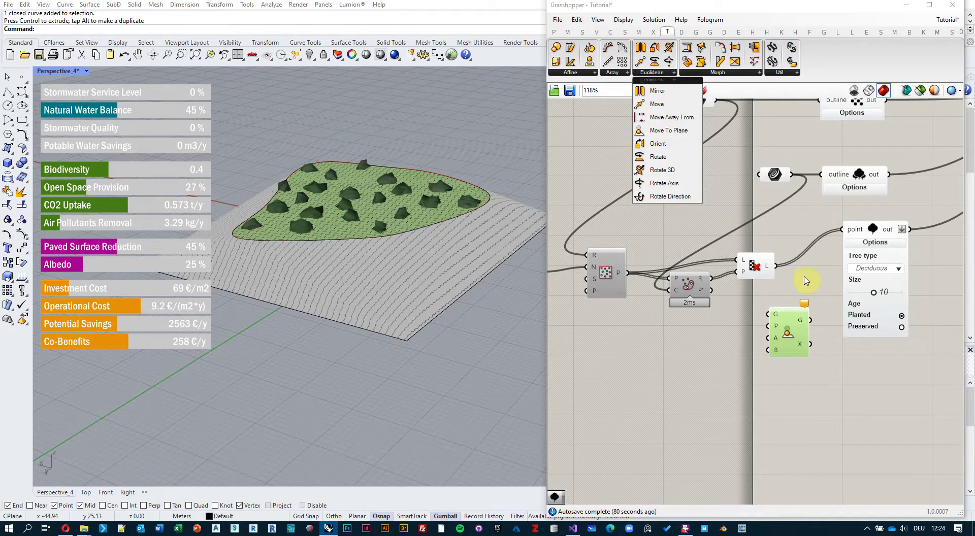
left_click(796, 291)
Step: Wire the culled points and the green area's curve into Move To Plane's G and P inputs, and its geometry output into the tree's point input
scroll(716, 335, "down", 2)
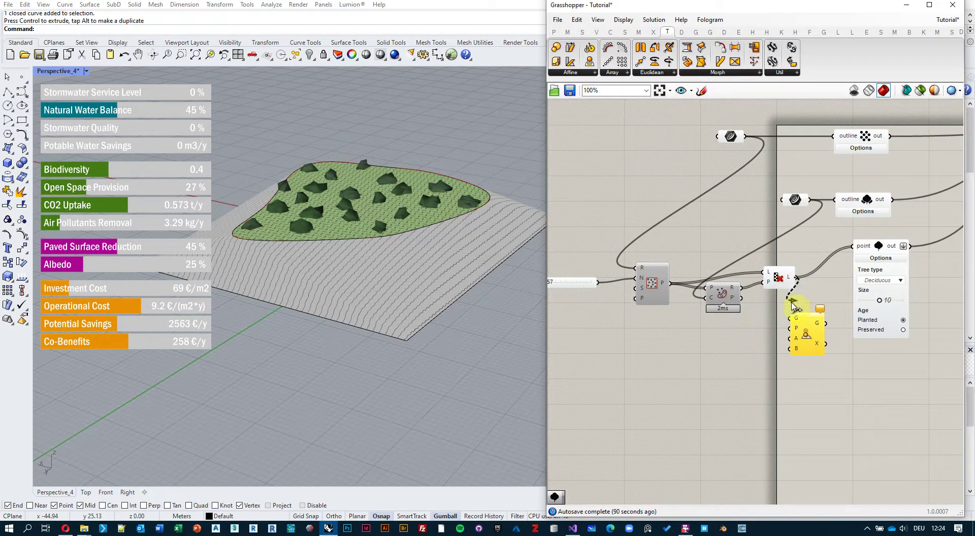
left_click_drag(794, 318, 790, 317)
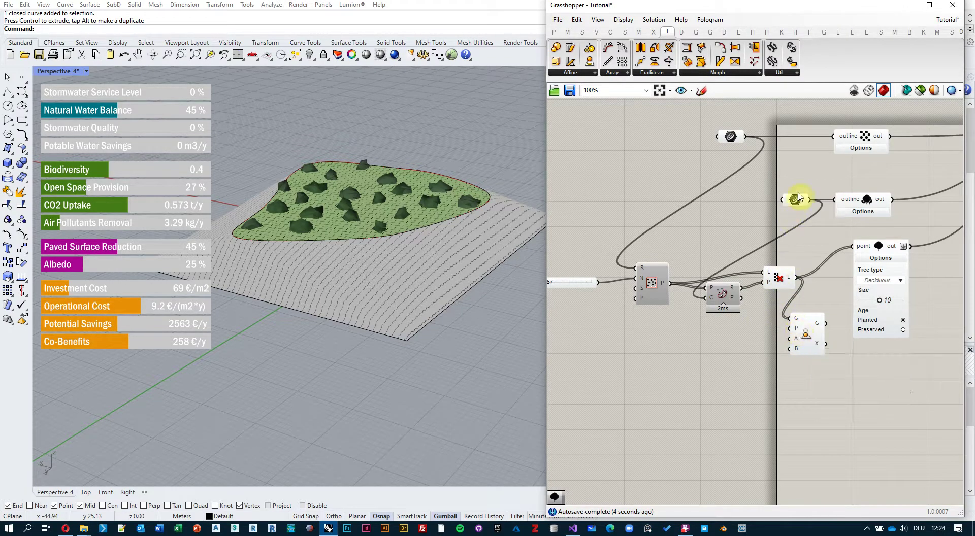
left_click_drag(798, 197, 733, 207)
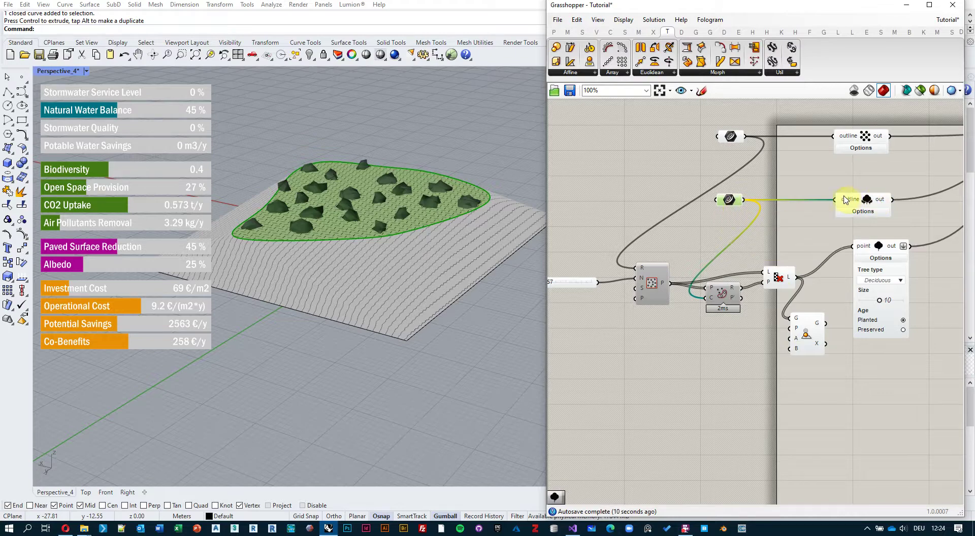
left_click_drag(744, 202, 853, 245)
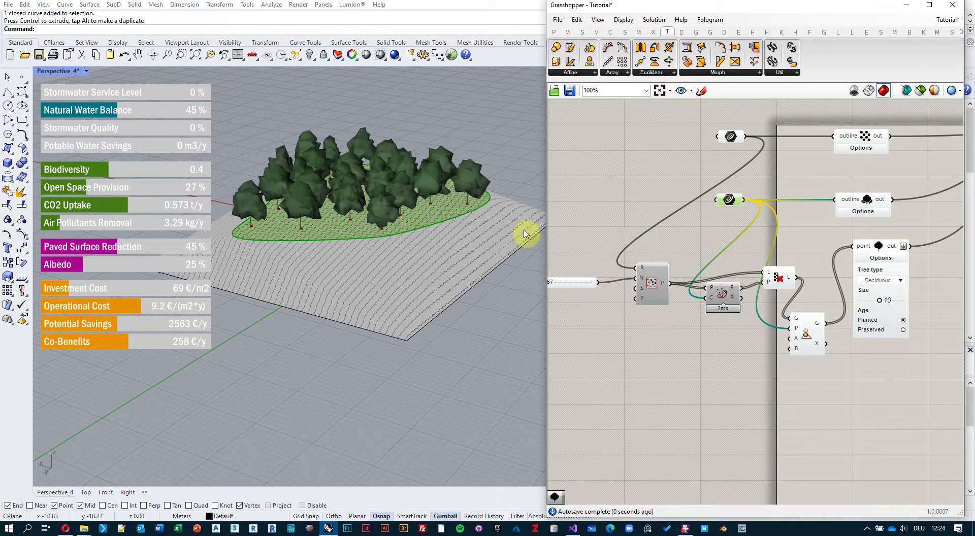
Step: Move the green area's outline vertically and pull a control point on its front edge inward to reshape the area
left_click(357, 214)
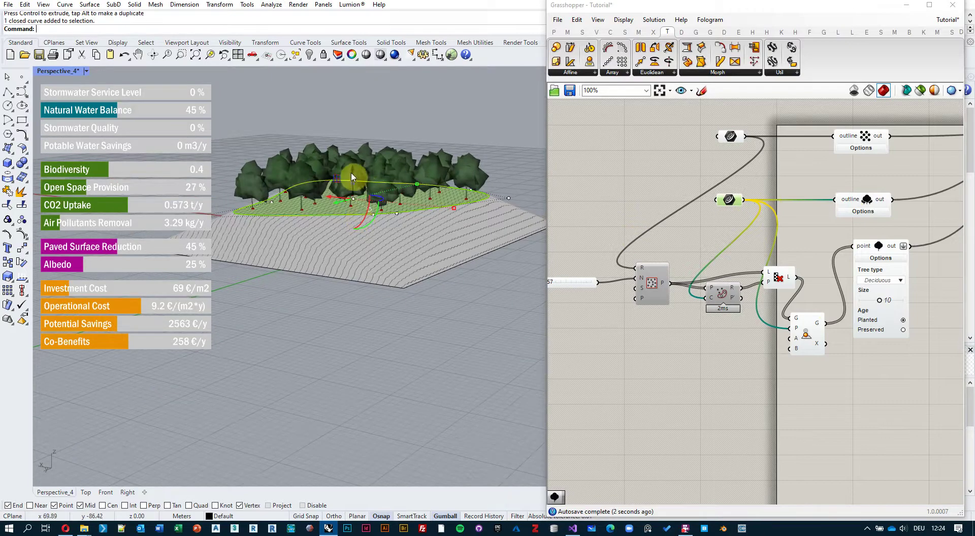
left_click_drag(352, 172, 410, 203)
right_click_drag(410, 204, 430, 299)
left_click(429, 298)
left_click(407, 321)
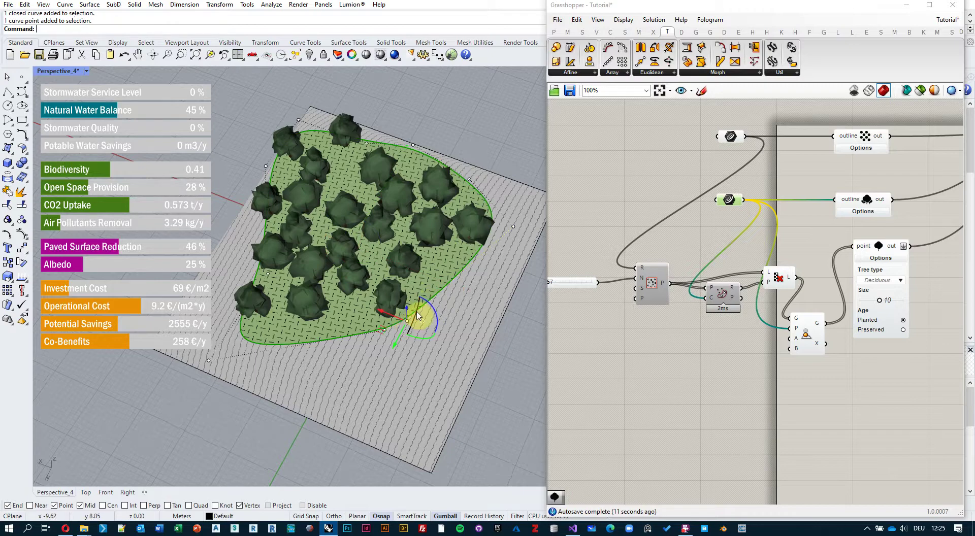
left_click_drag(382, 329, 354, 238)
right_click_drag(424, 284, 452, 189)
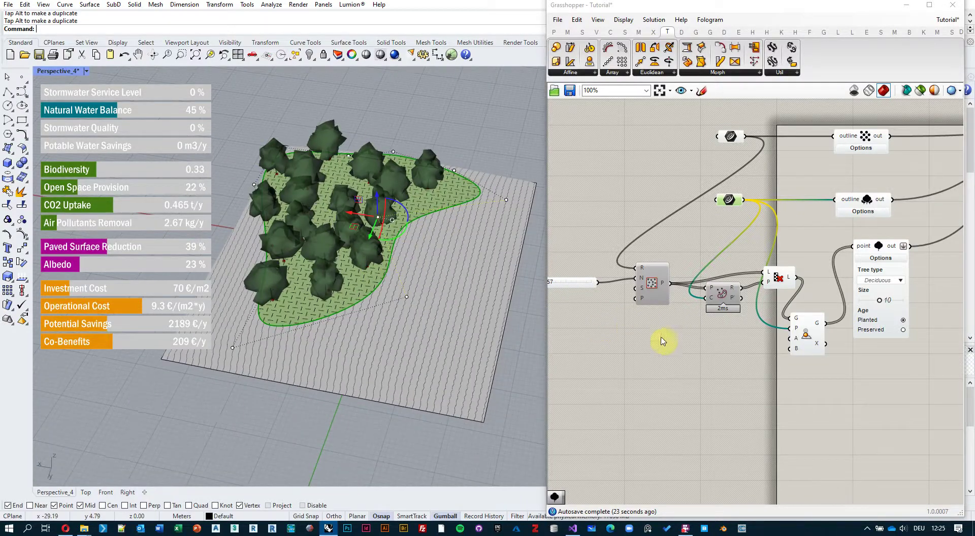
Step: Set the Populate 2D Count slider to 26 and deselect the outline's control point
right_click_drag(646, 312, 671, 311)
scroll(589, 278, "up", 5)
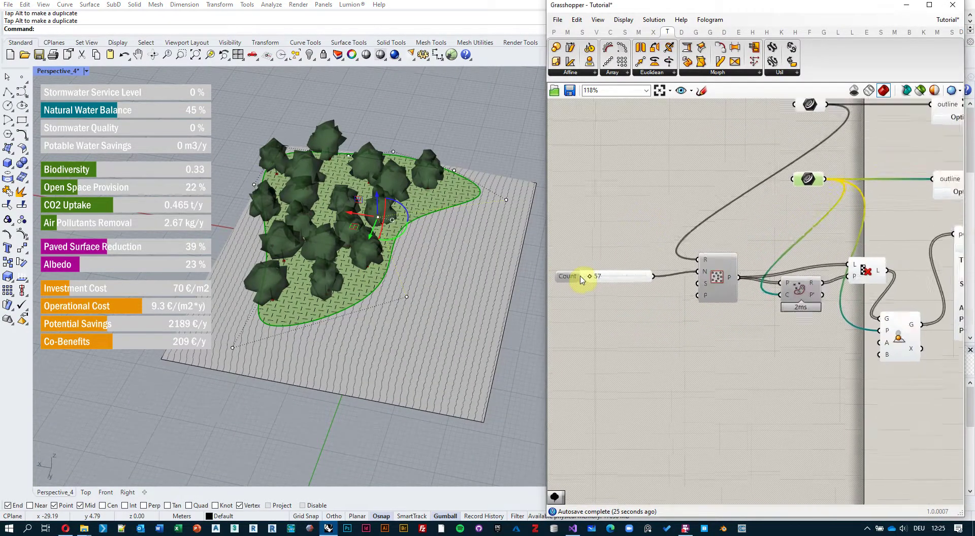
left_click_drag(593, 277, 592, 280)
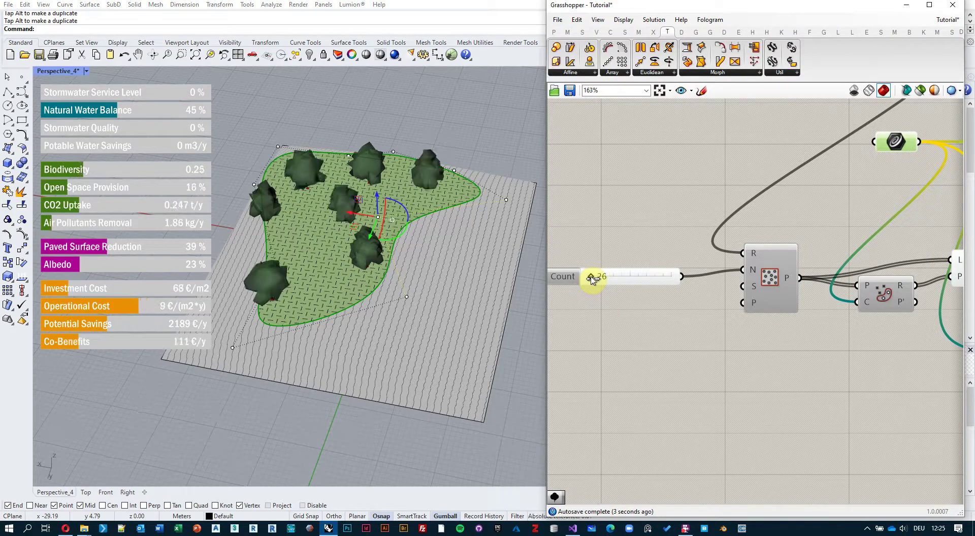
left_click(458, 207)
key("Escape")
Step: Set the tree component's size to 18.1 and its age to Preserved
scroll(587, 272, "down", 5)
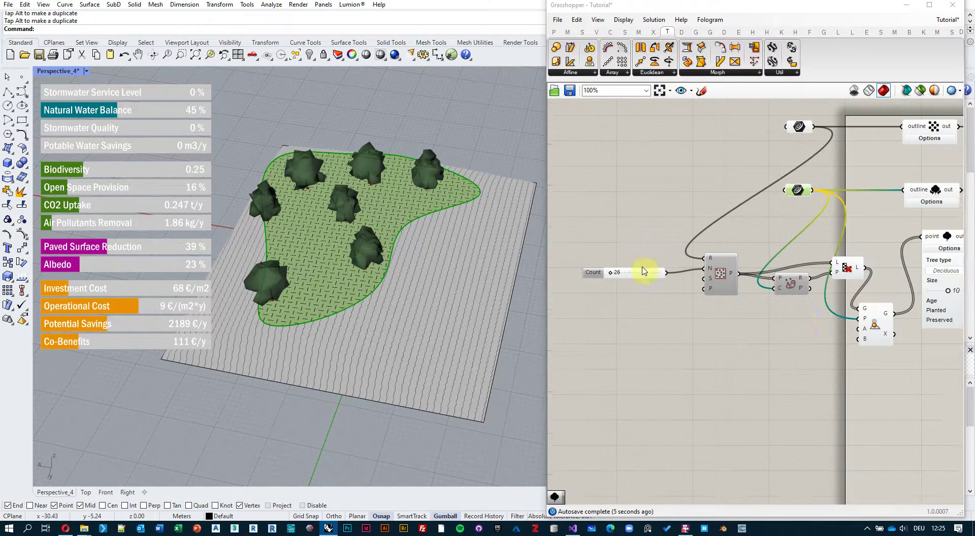
right_click_drag(805, 322, 618, 294)
scroll(761, 259, "up", 5)
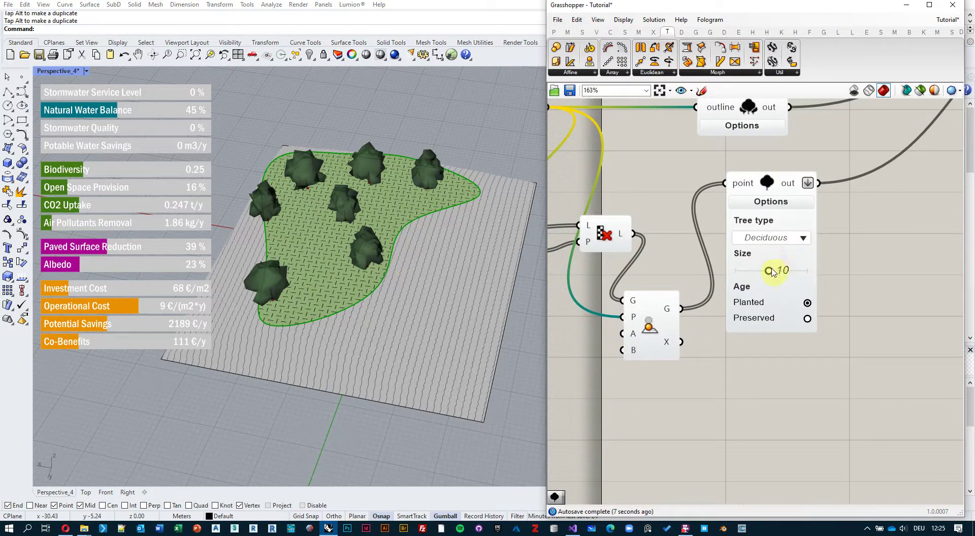
left_click_drag(772, 273, 800, 292)
left_click(807, 318)
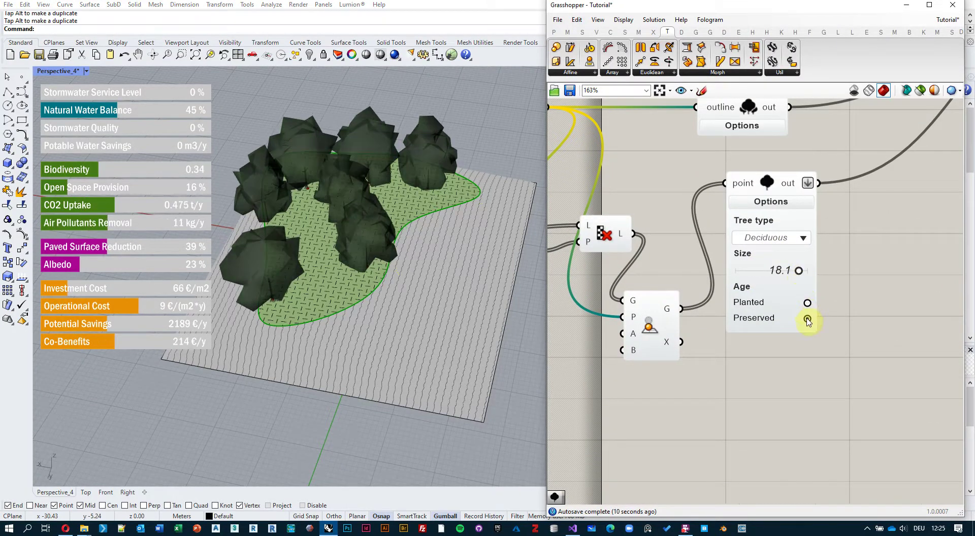
Step: Change the tree type to Evergreen and the age to Planted
left_click(763, 236)
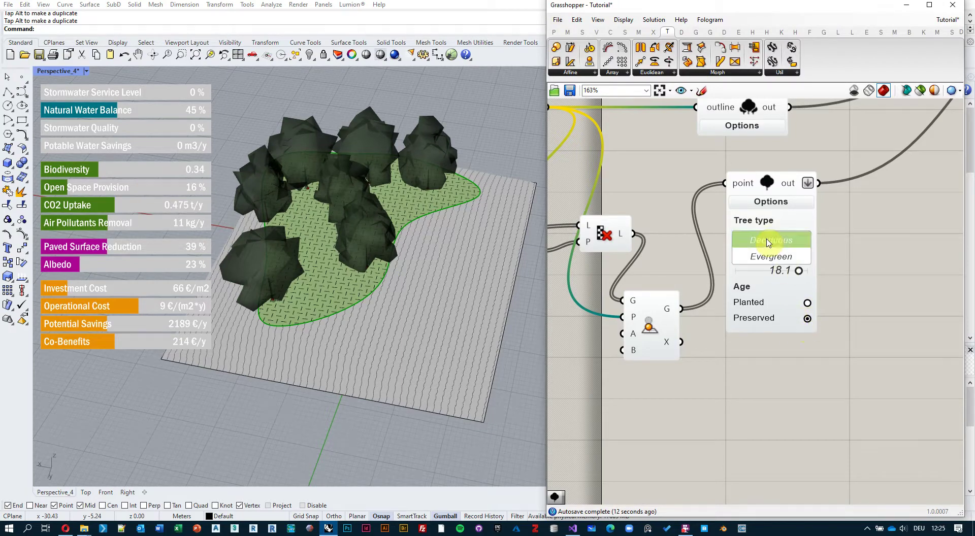
left_click(768, 254)
right_click_drag(464, 235, 474, 217)
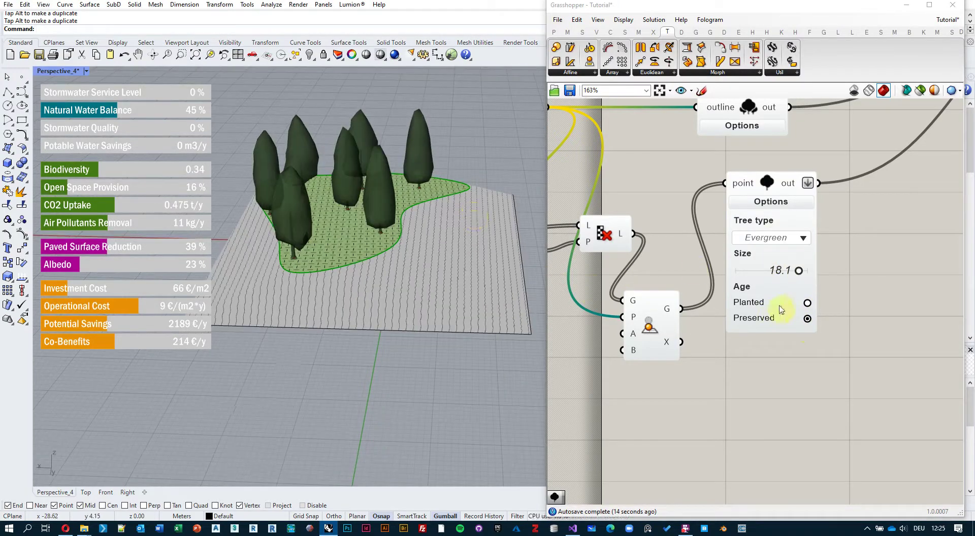
left_click(807, 303)
Step: Reposition the tree component farther from Move To Plane and view the evergreen trees from a lower angle
scroll(853, 256, "down", 5)
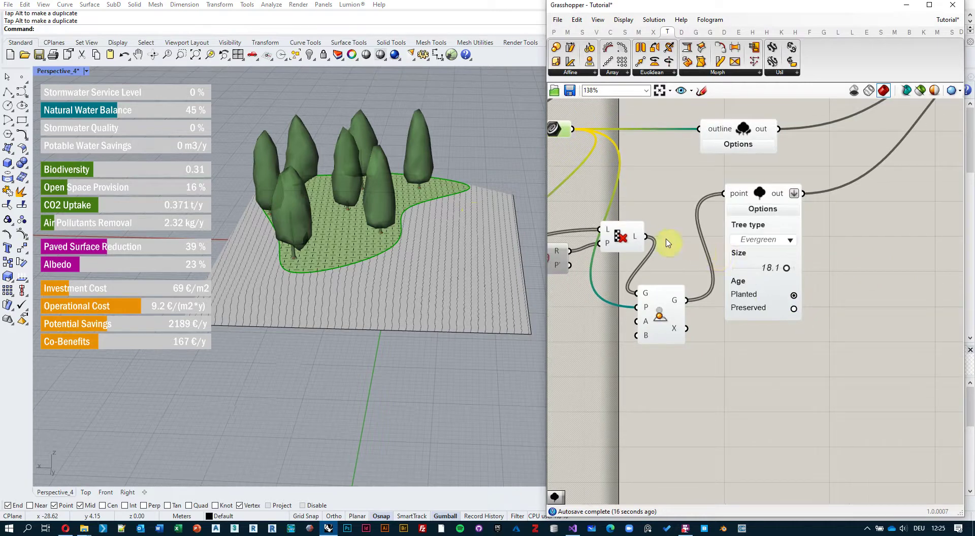
scroll(828, 239, "up", 2)
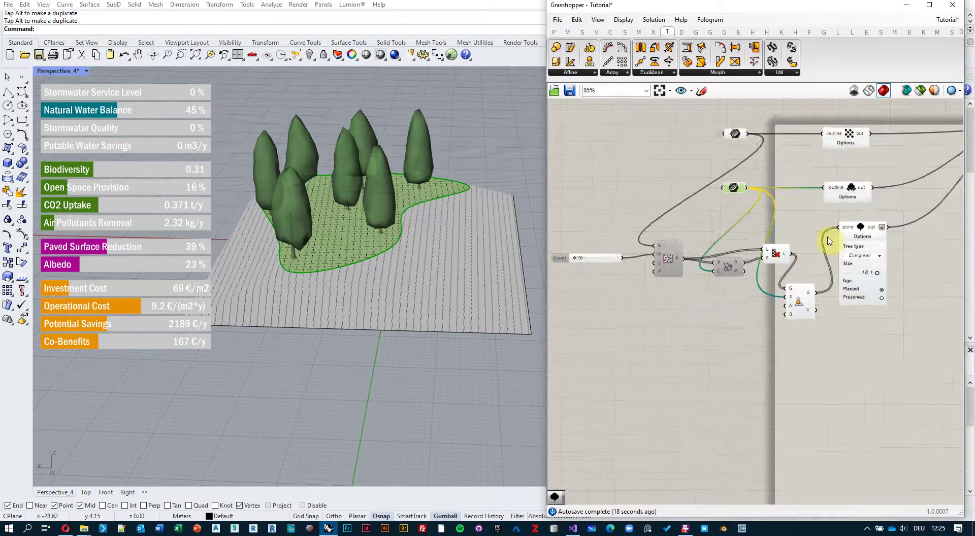
left_click_drag(868, 230, 884, 247)
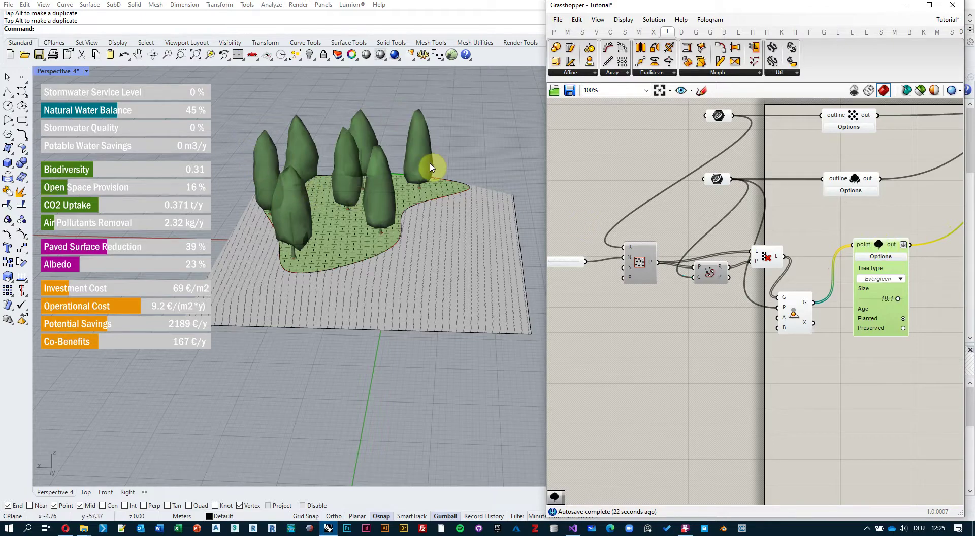
right_click_drag(431, 166, 378, 198)
right_click_drag(293, 181, 350, 194)
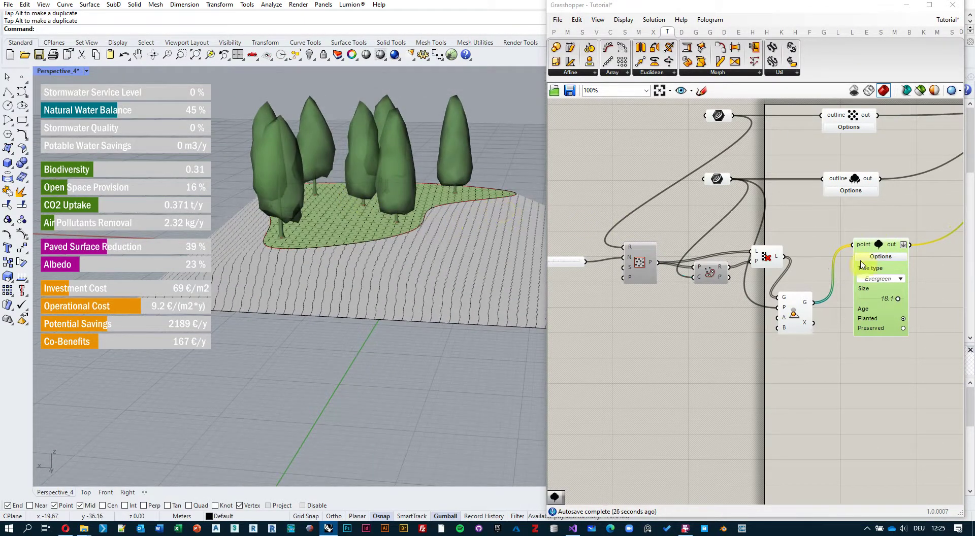
Step: Look through the tree component's context options and inspect the translated geometry output of Move To Plane
right_click(881, 249)
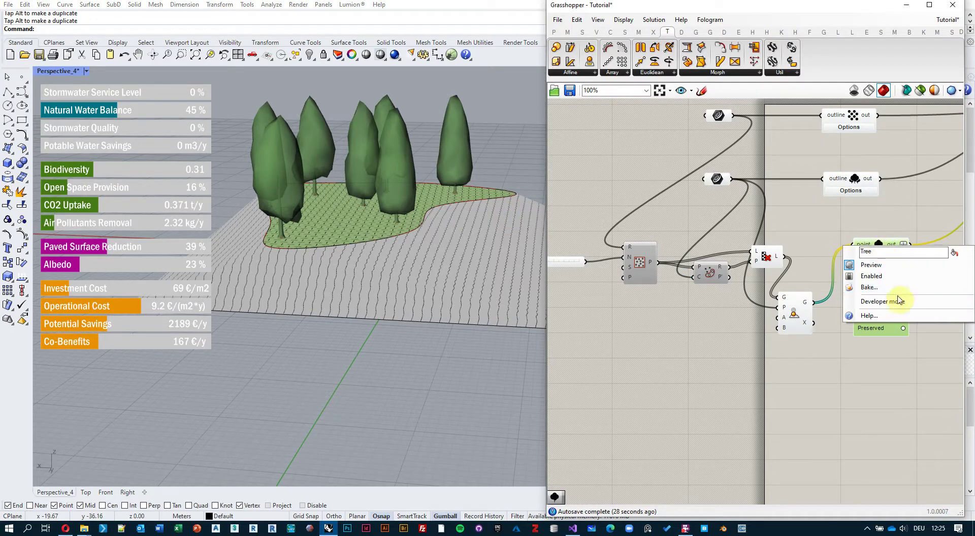
left_click(839, 219)
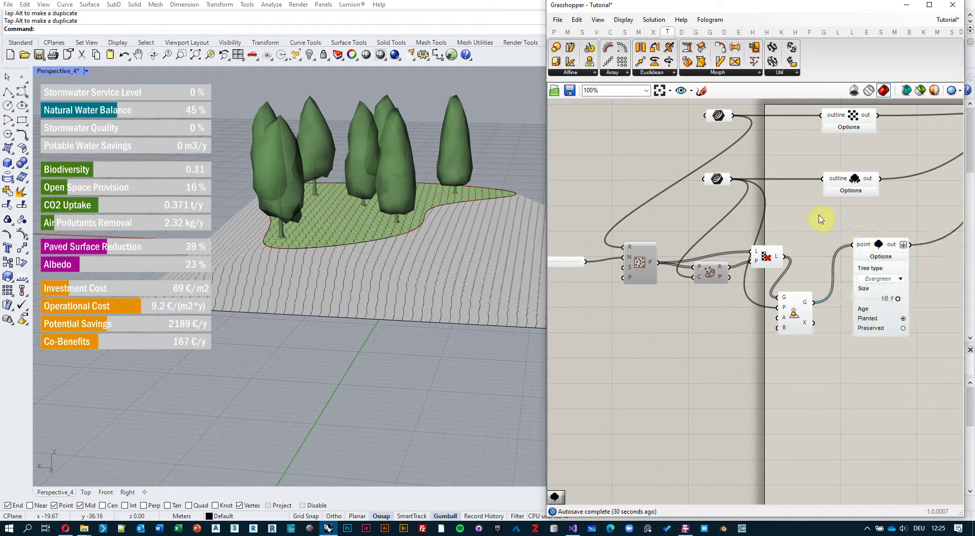
right_click_drag(588, 265, 646, 254)
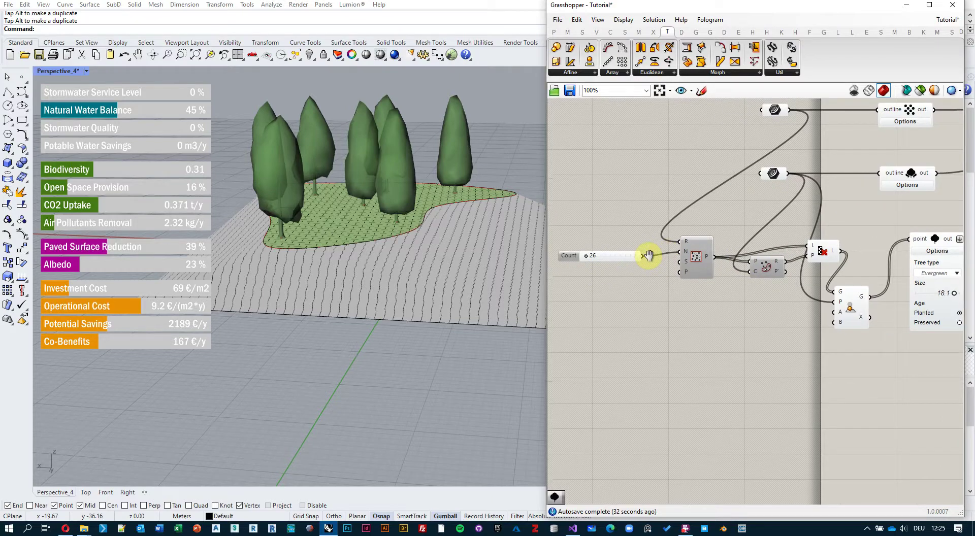
right_click_drag(889, 254, 854, 252)
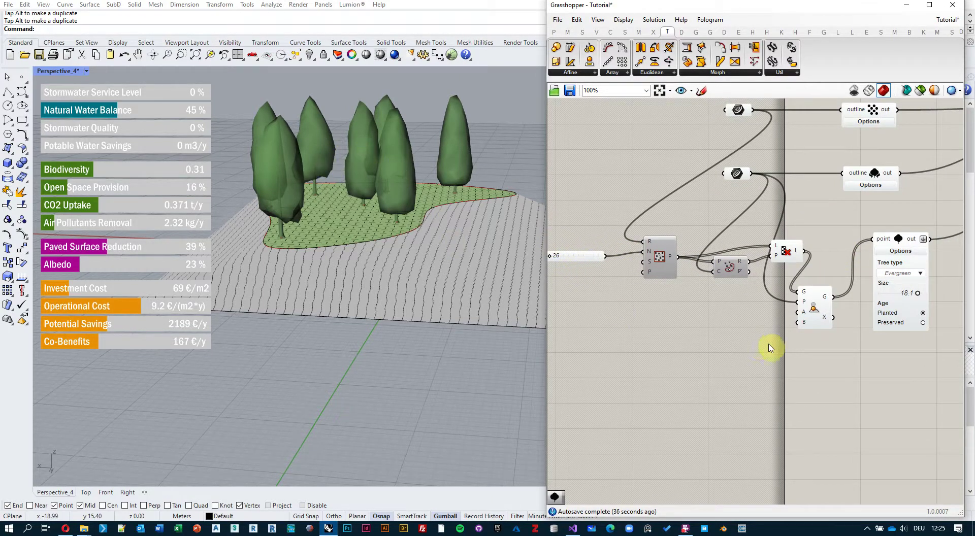
mouse_move(828, 299)
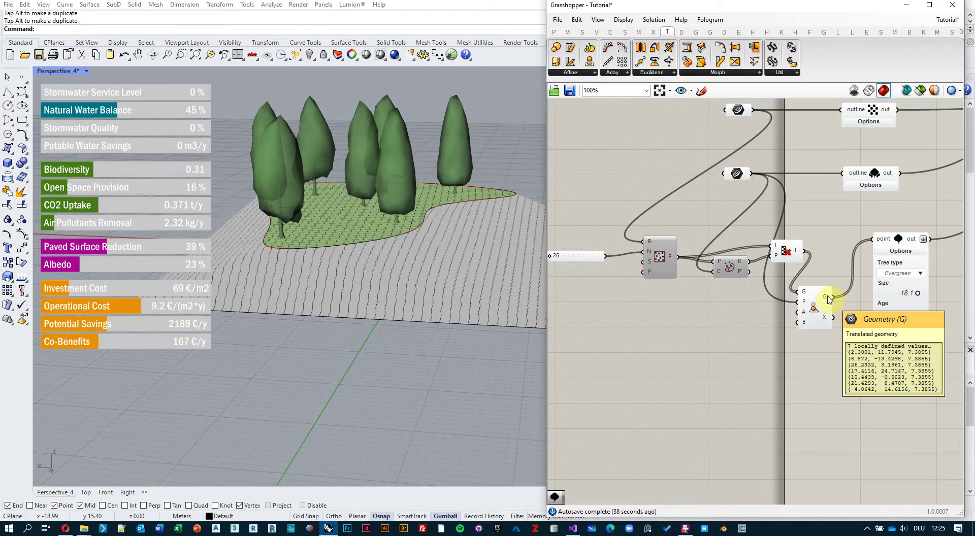